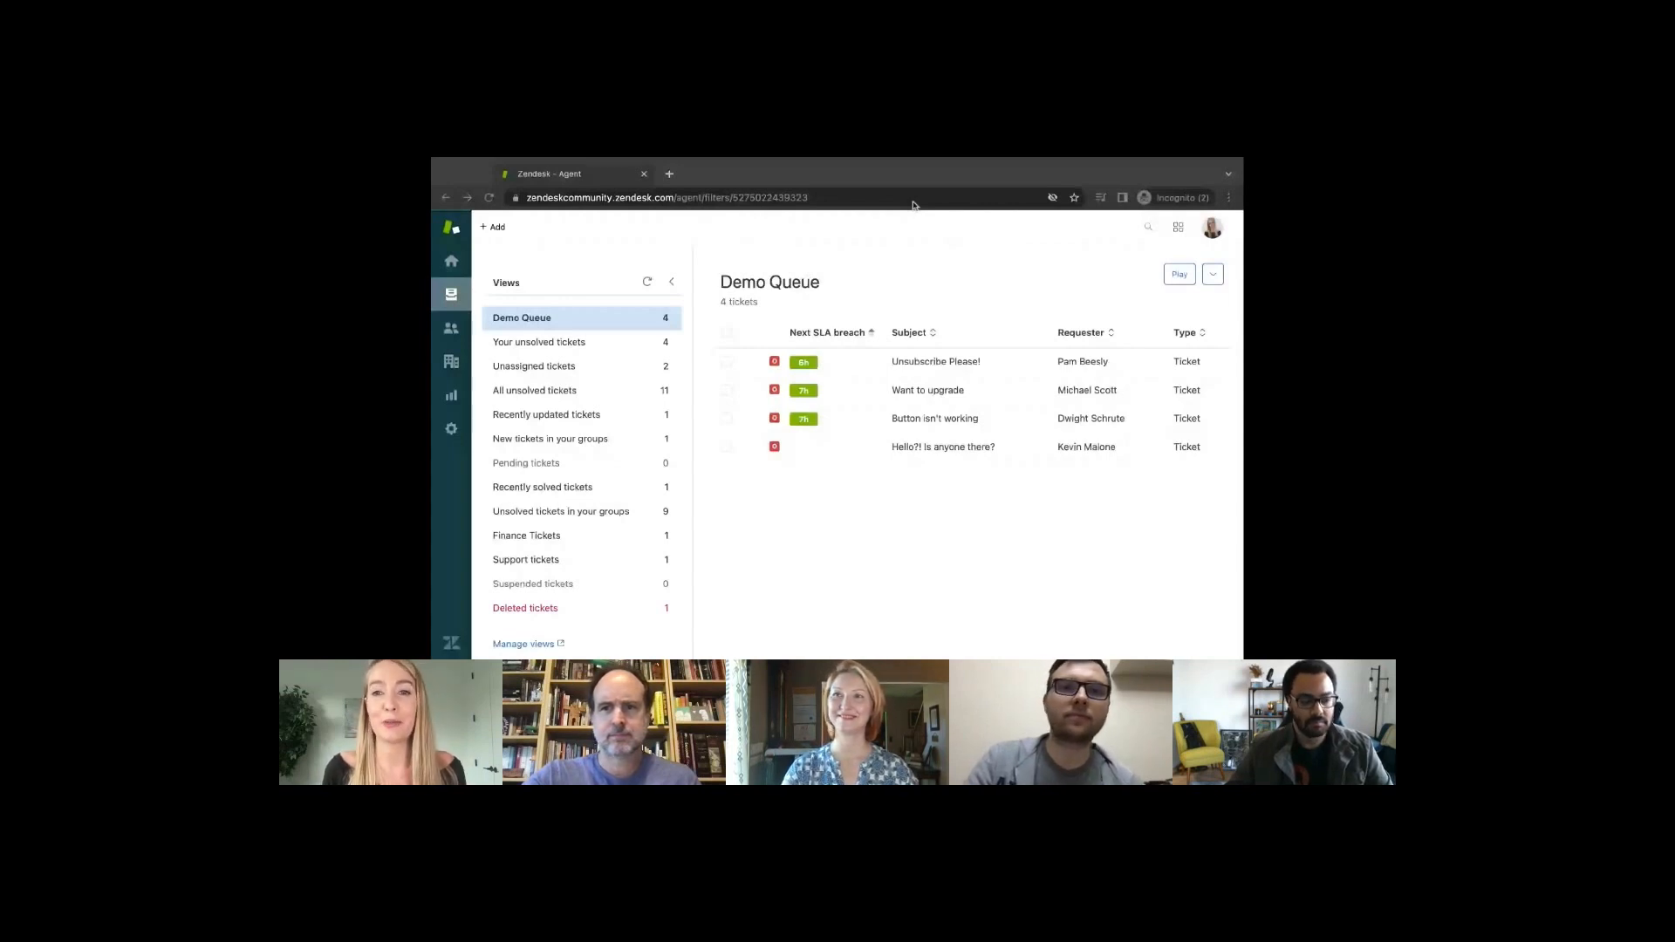
Step: Open the "Hello?! Is anyone there?" ticket from the Demo Queue, read its conversation, and close the ticket
click(914, 205)
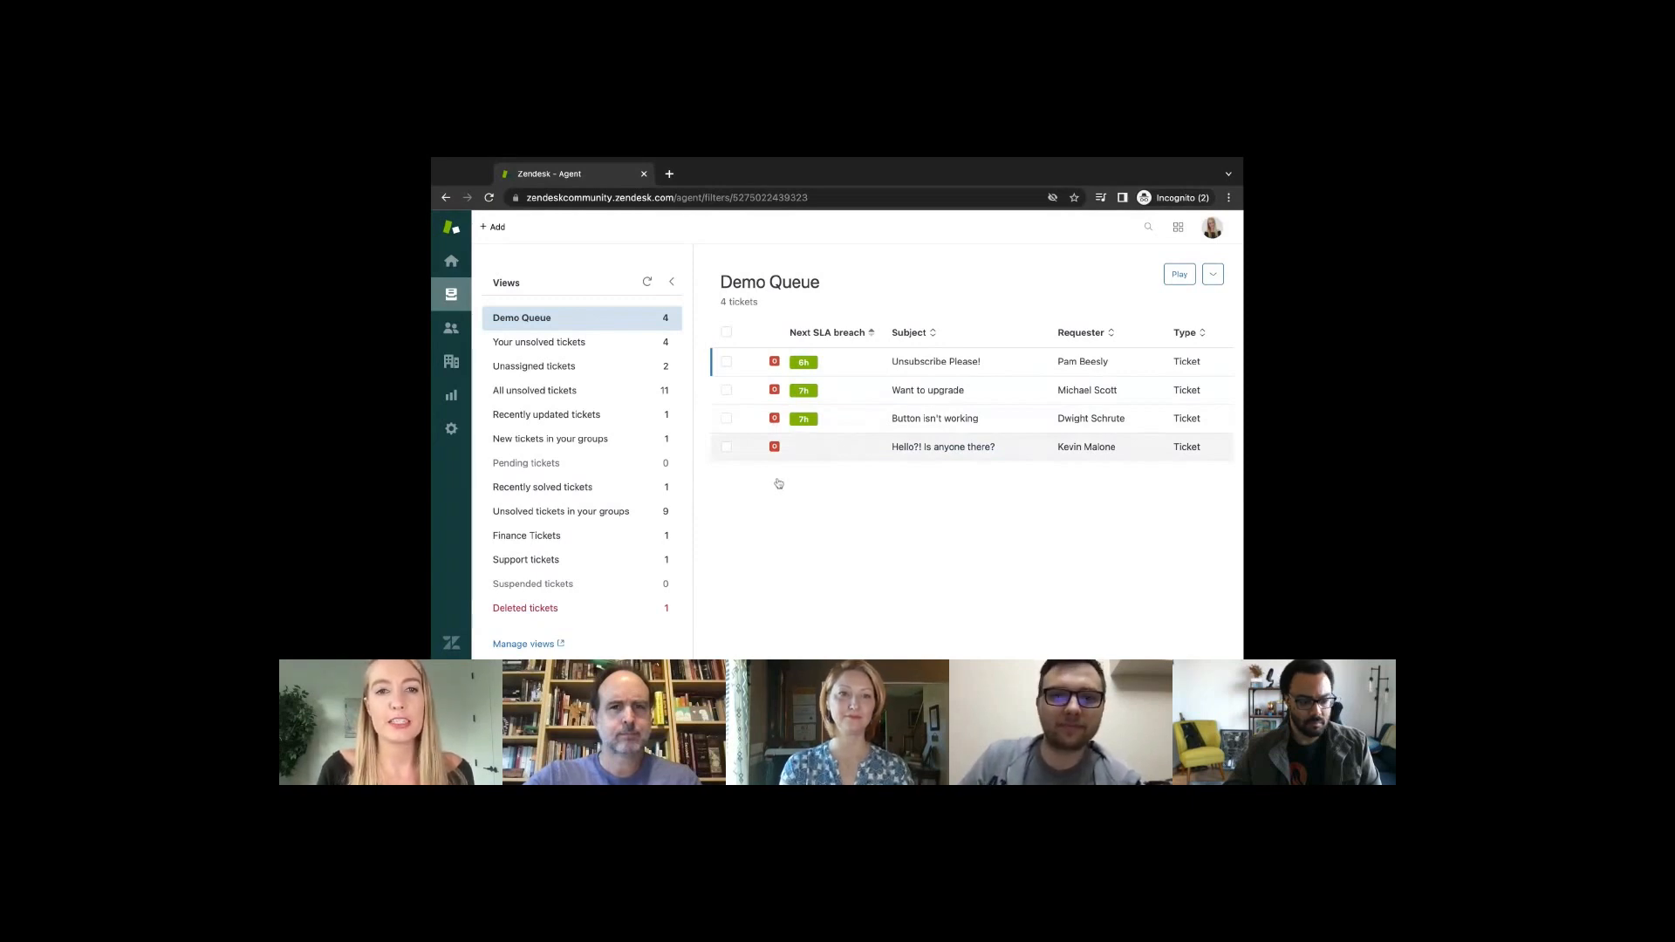
click(883, 455)
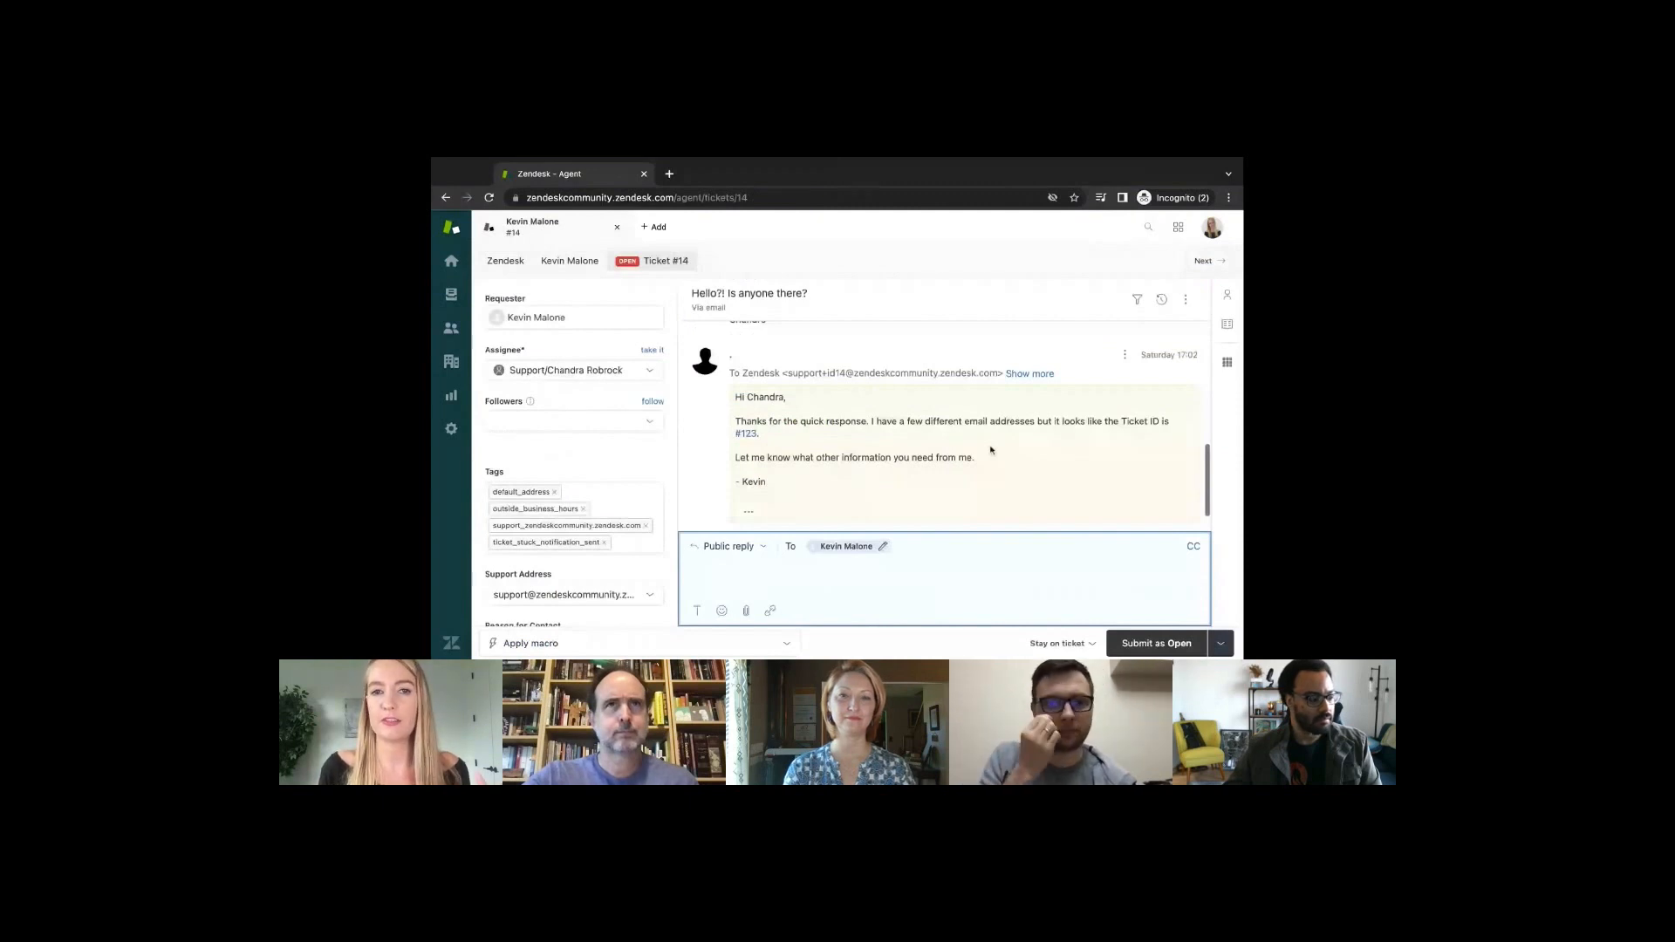
scroll(990, 450, up, 5)
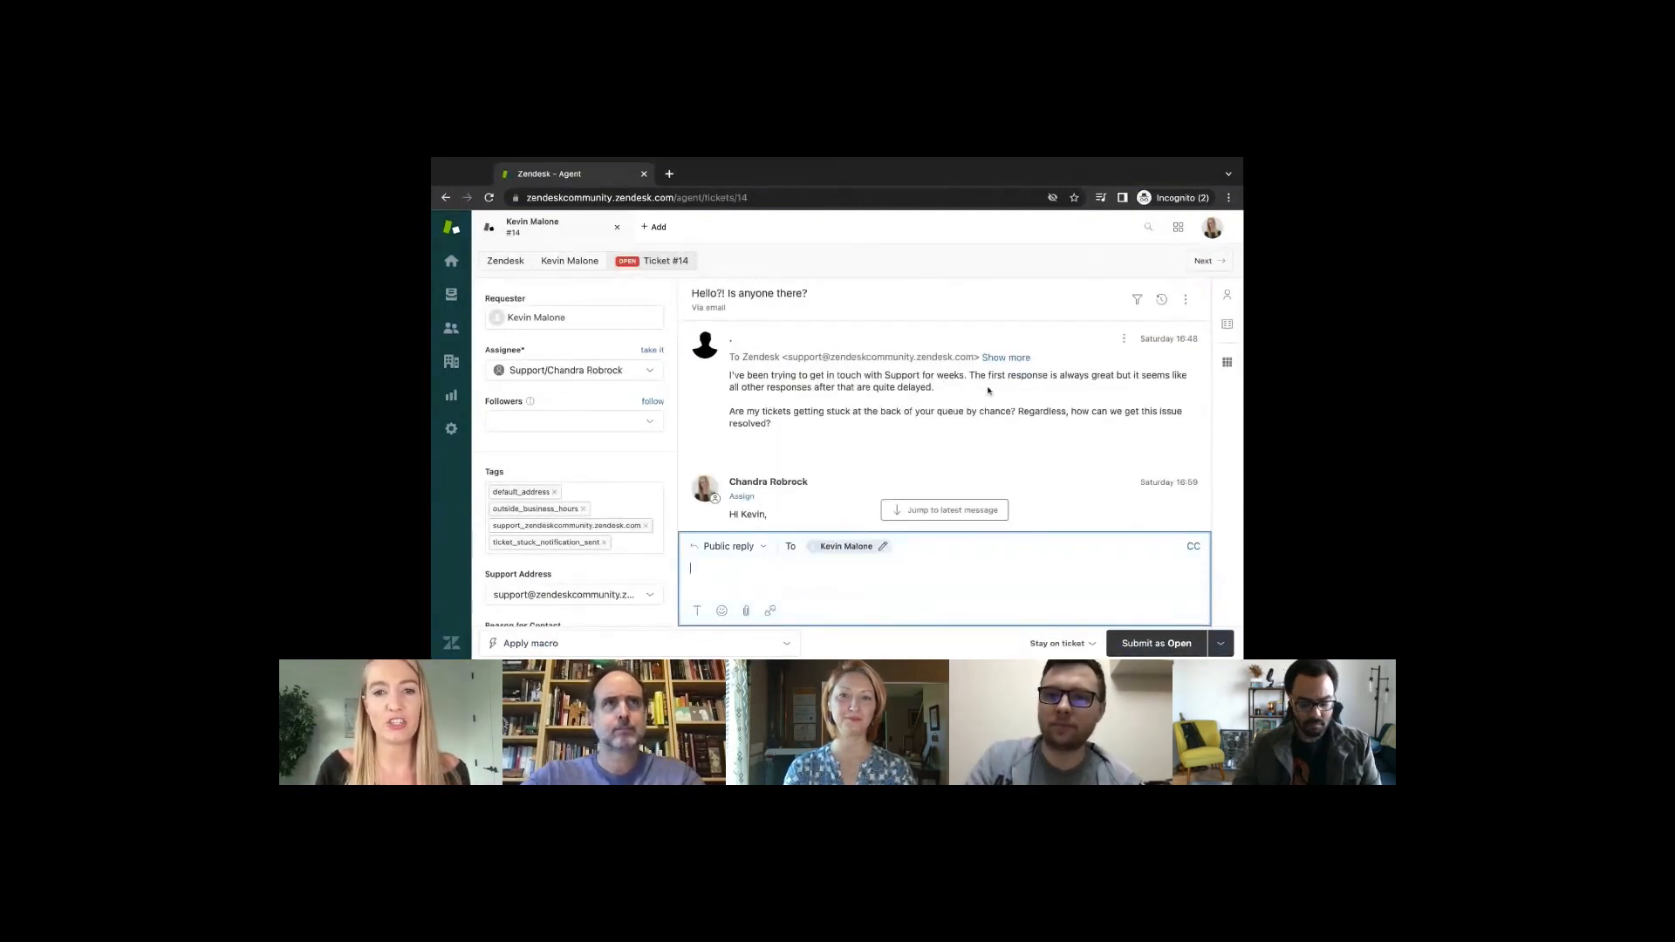
scroll(1002, 399, down, 3)
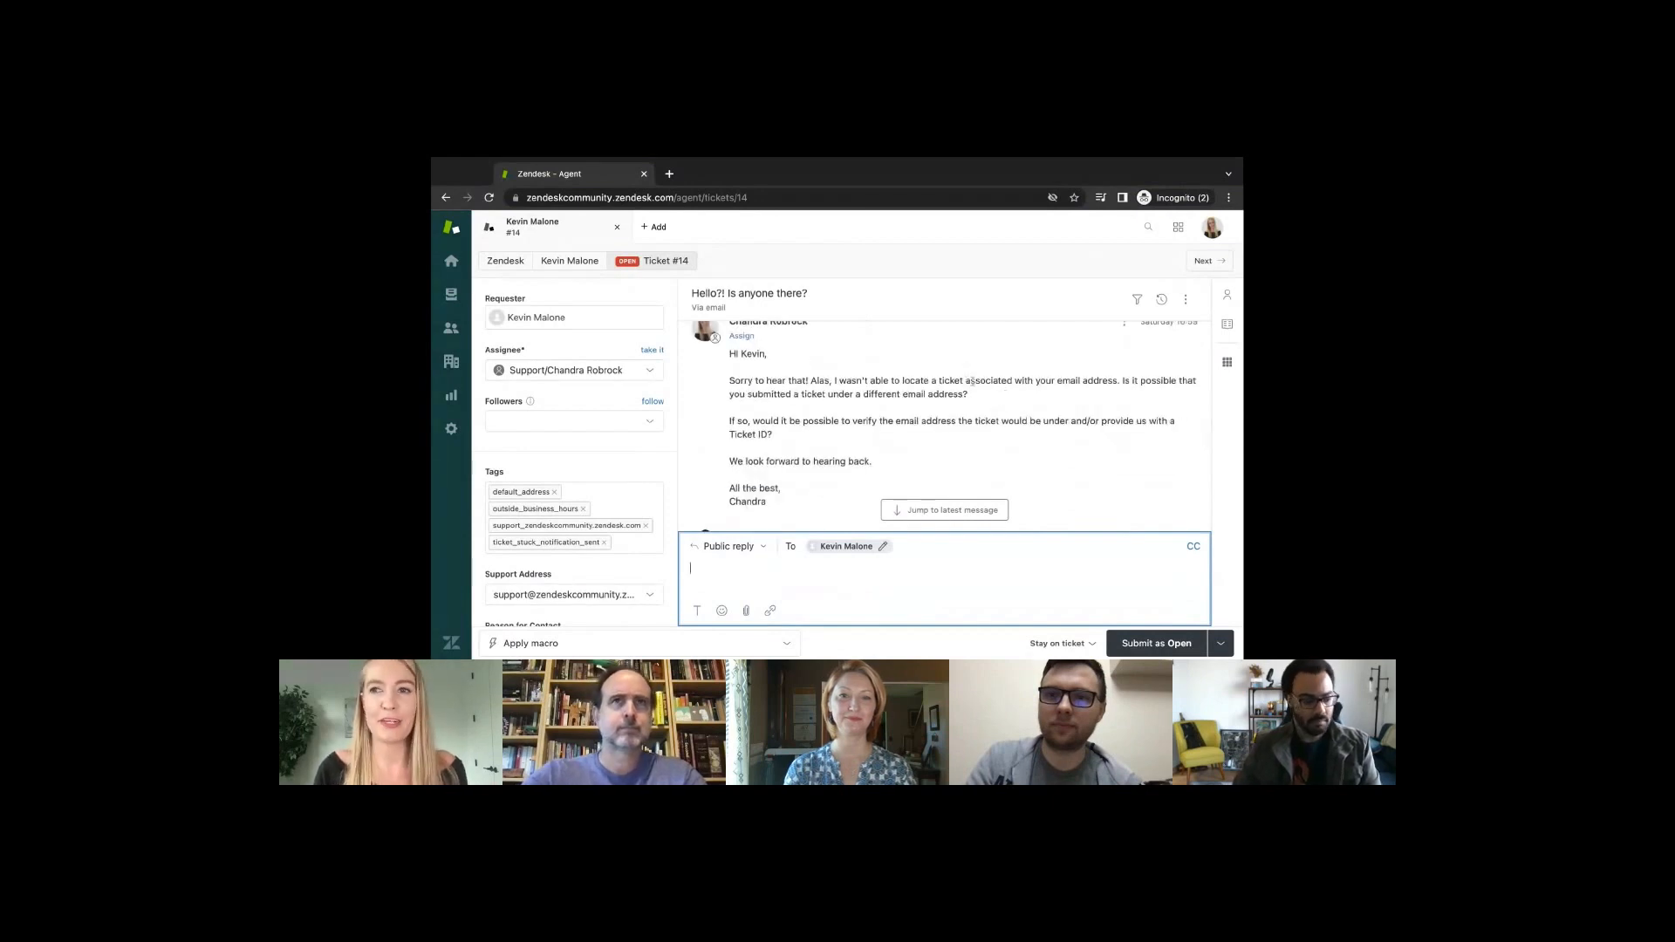
scroll(877, 347, up, 1)
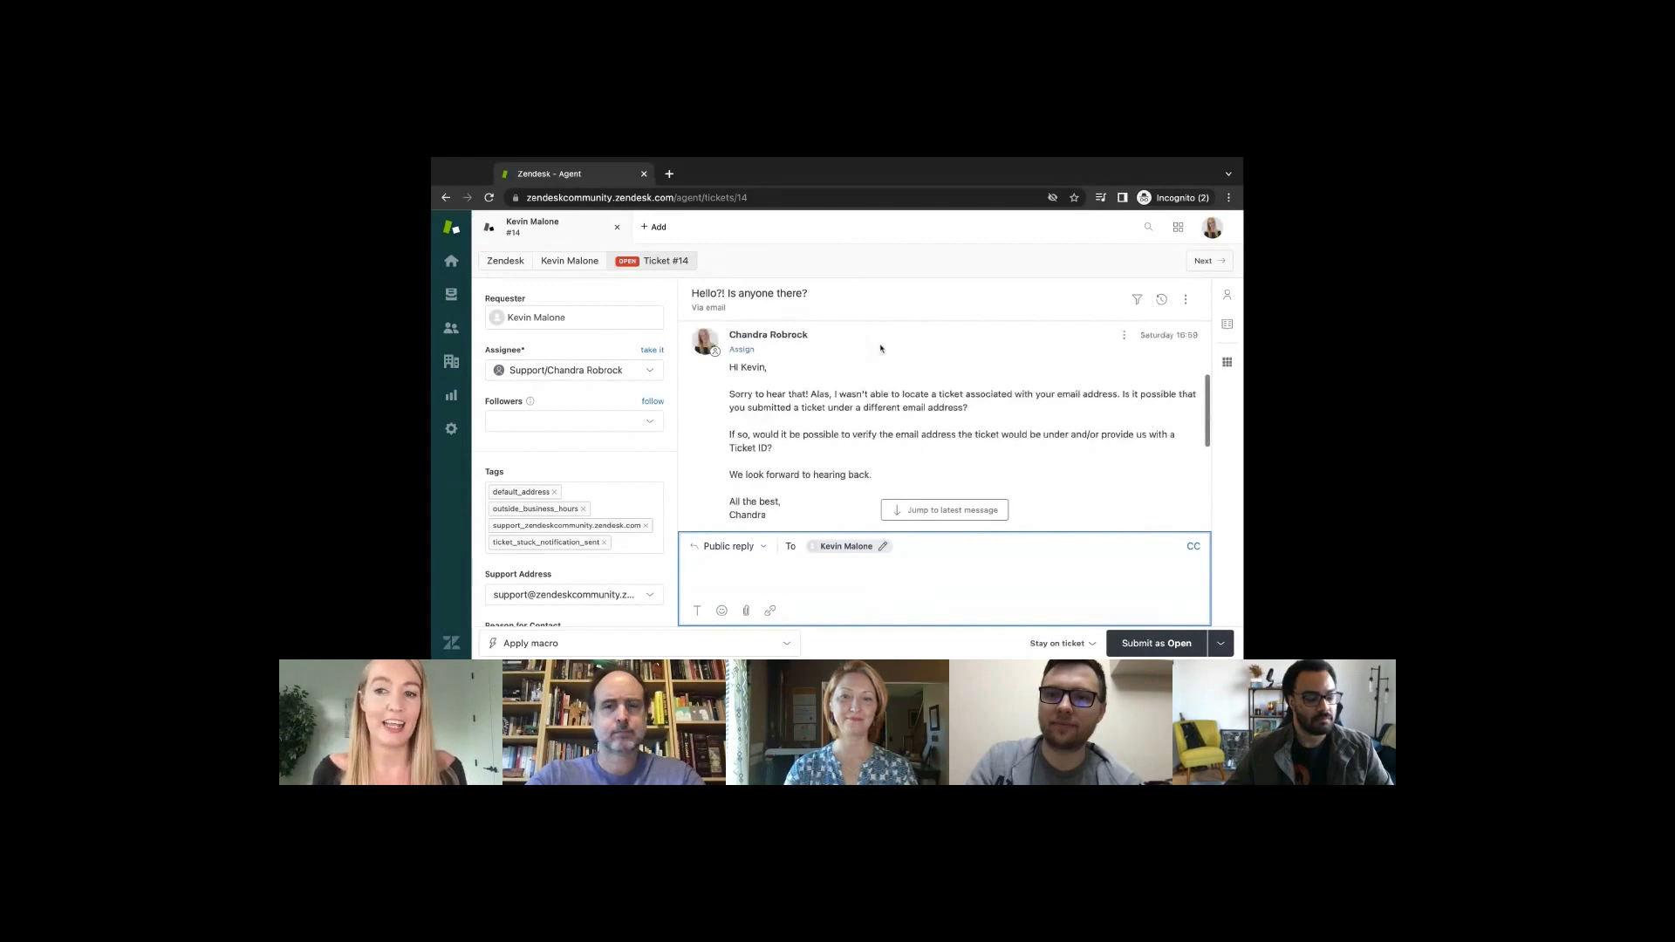
scroll(880, 348, down, 5)
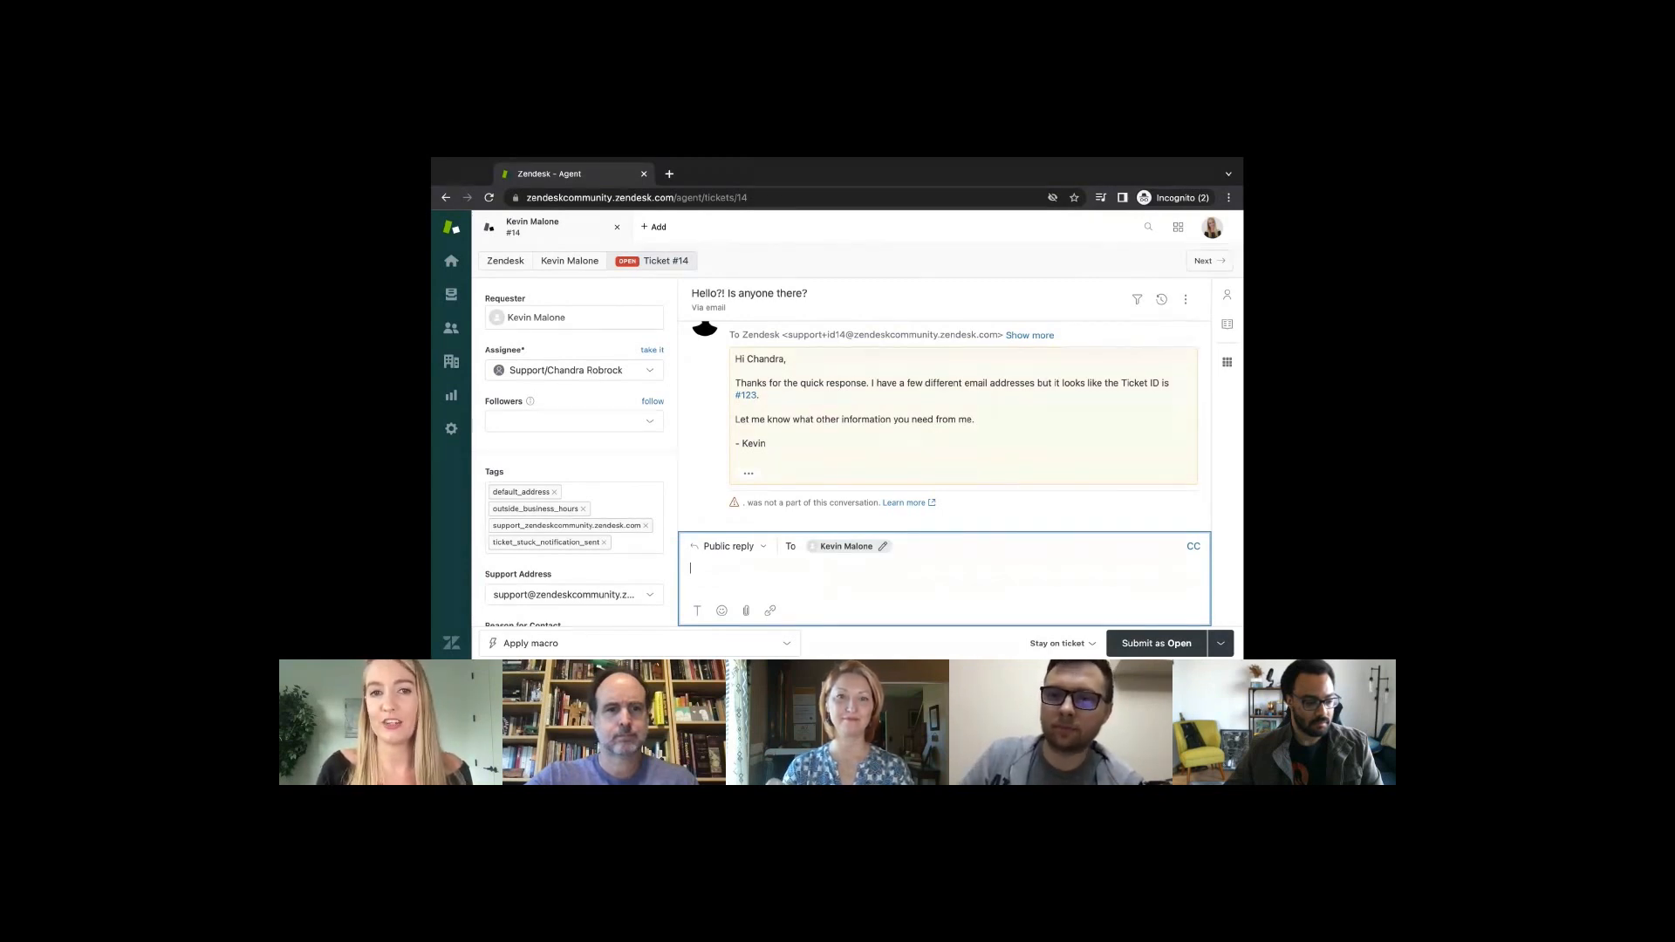
scroll(943, 410, up, 5)
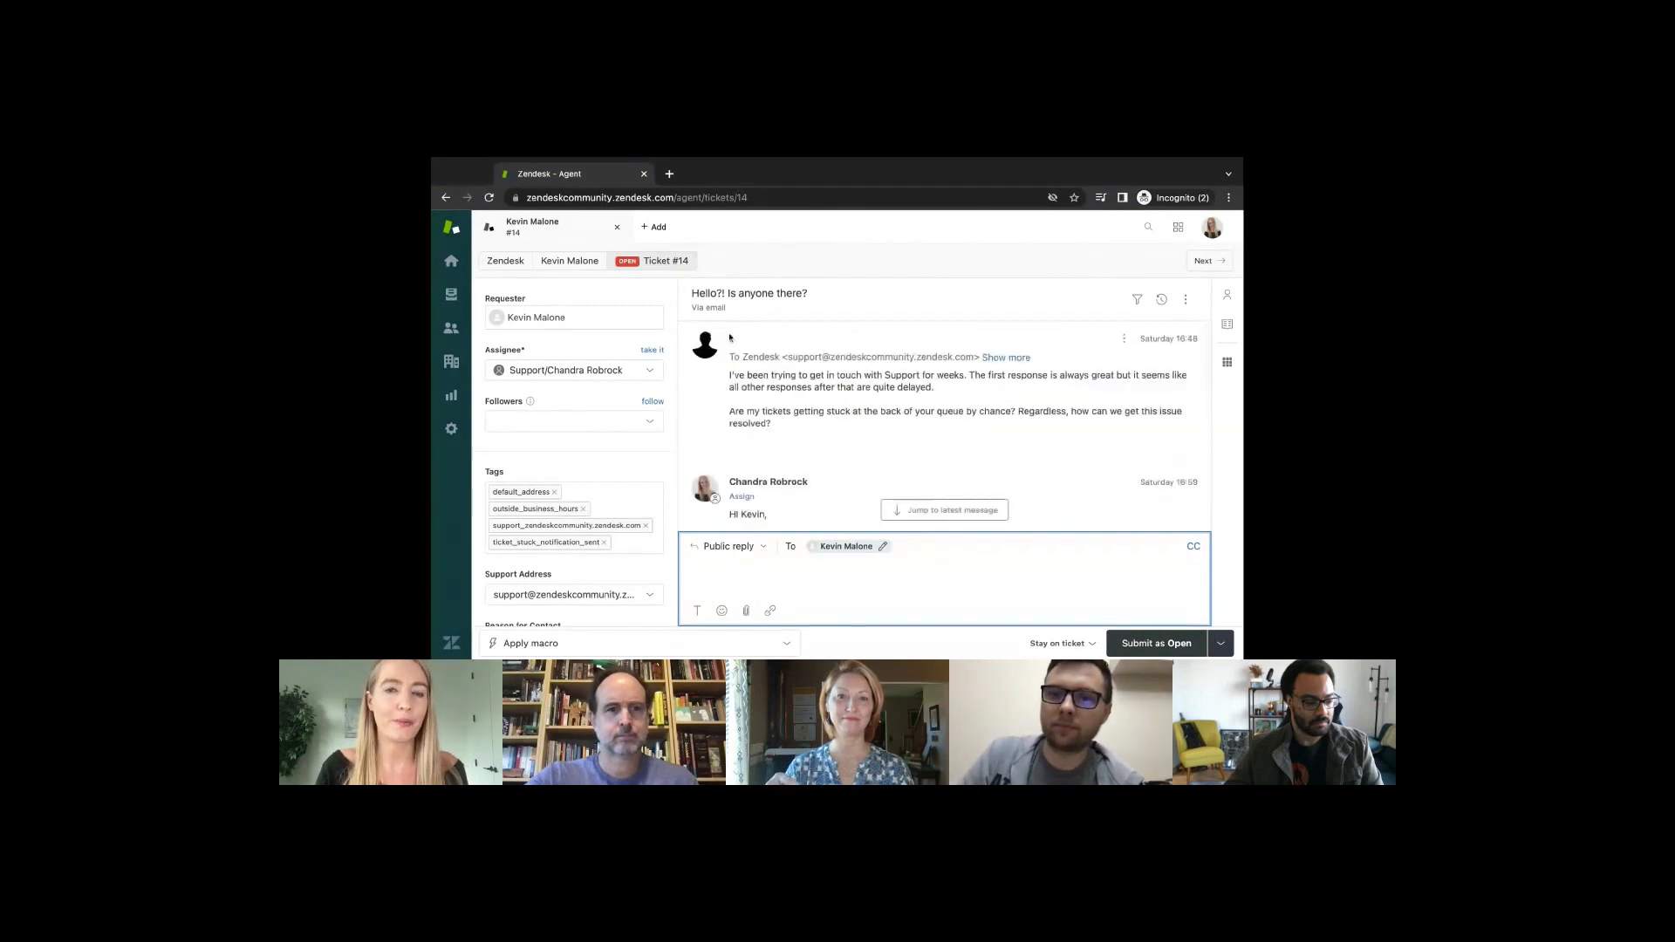
click(616, 226)
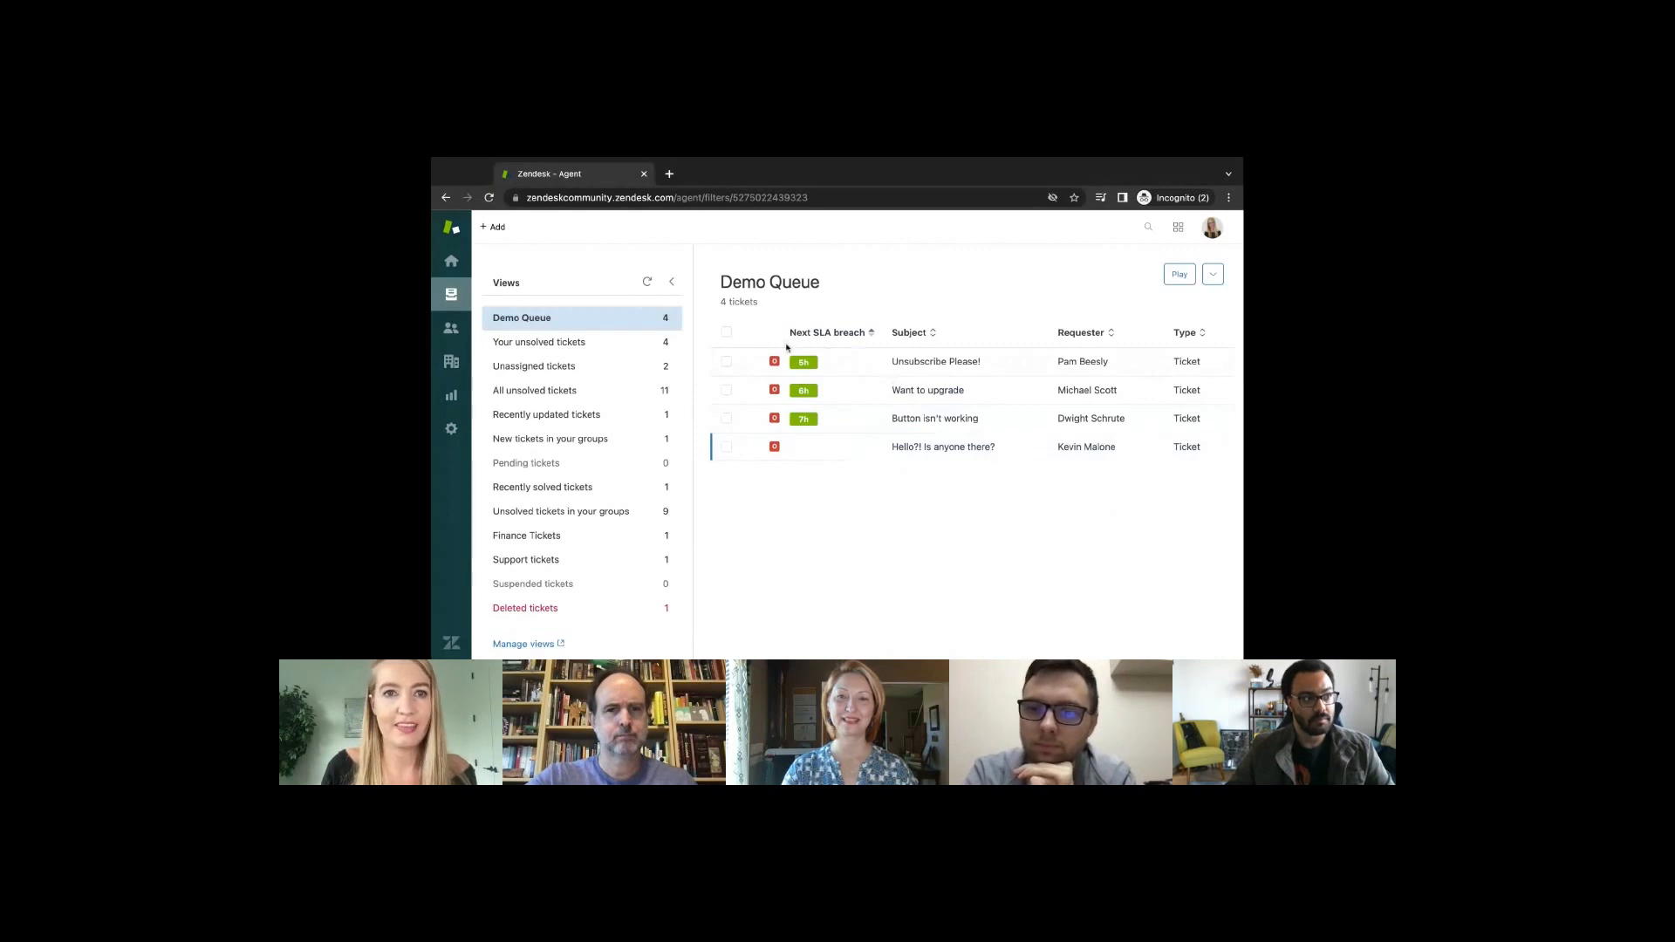
Step: Open Admin Center and go to the Automations page by searching for "auto"
click(1178, 226)
click(1093, 553)
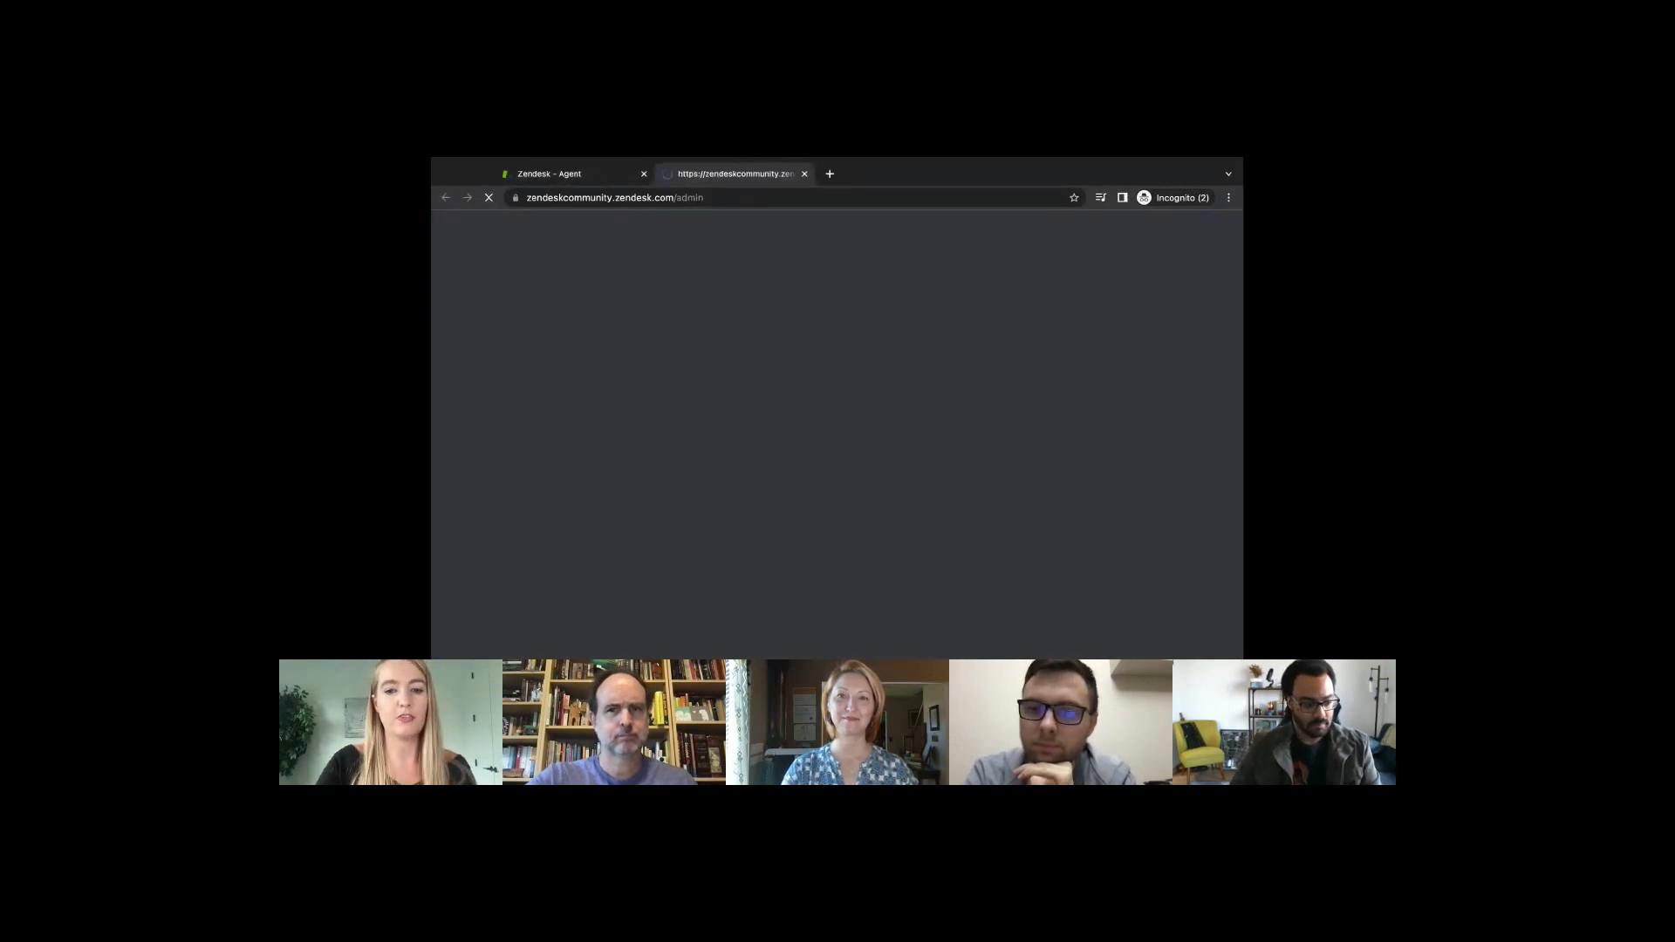
click(529, 339)
text(auto)
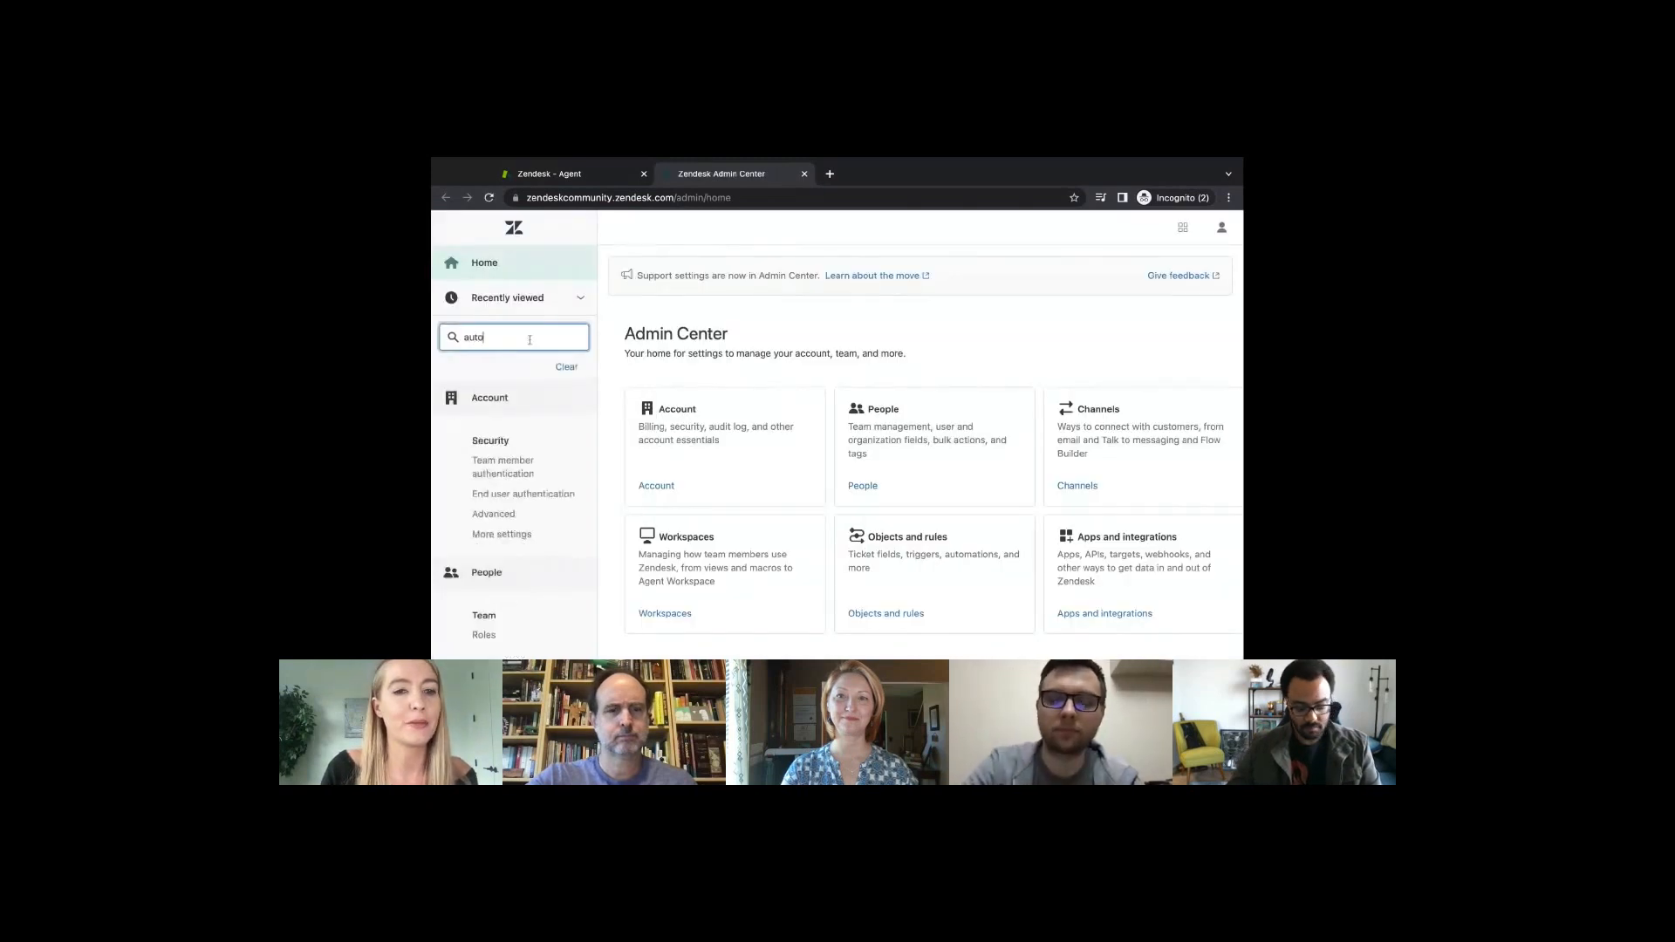
click(549, 563)
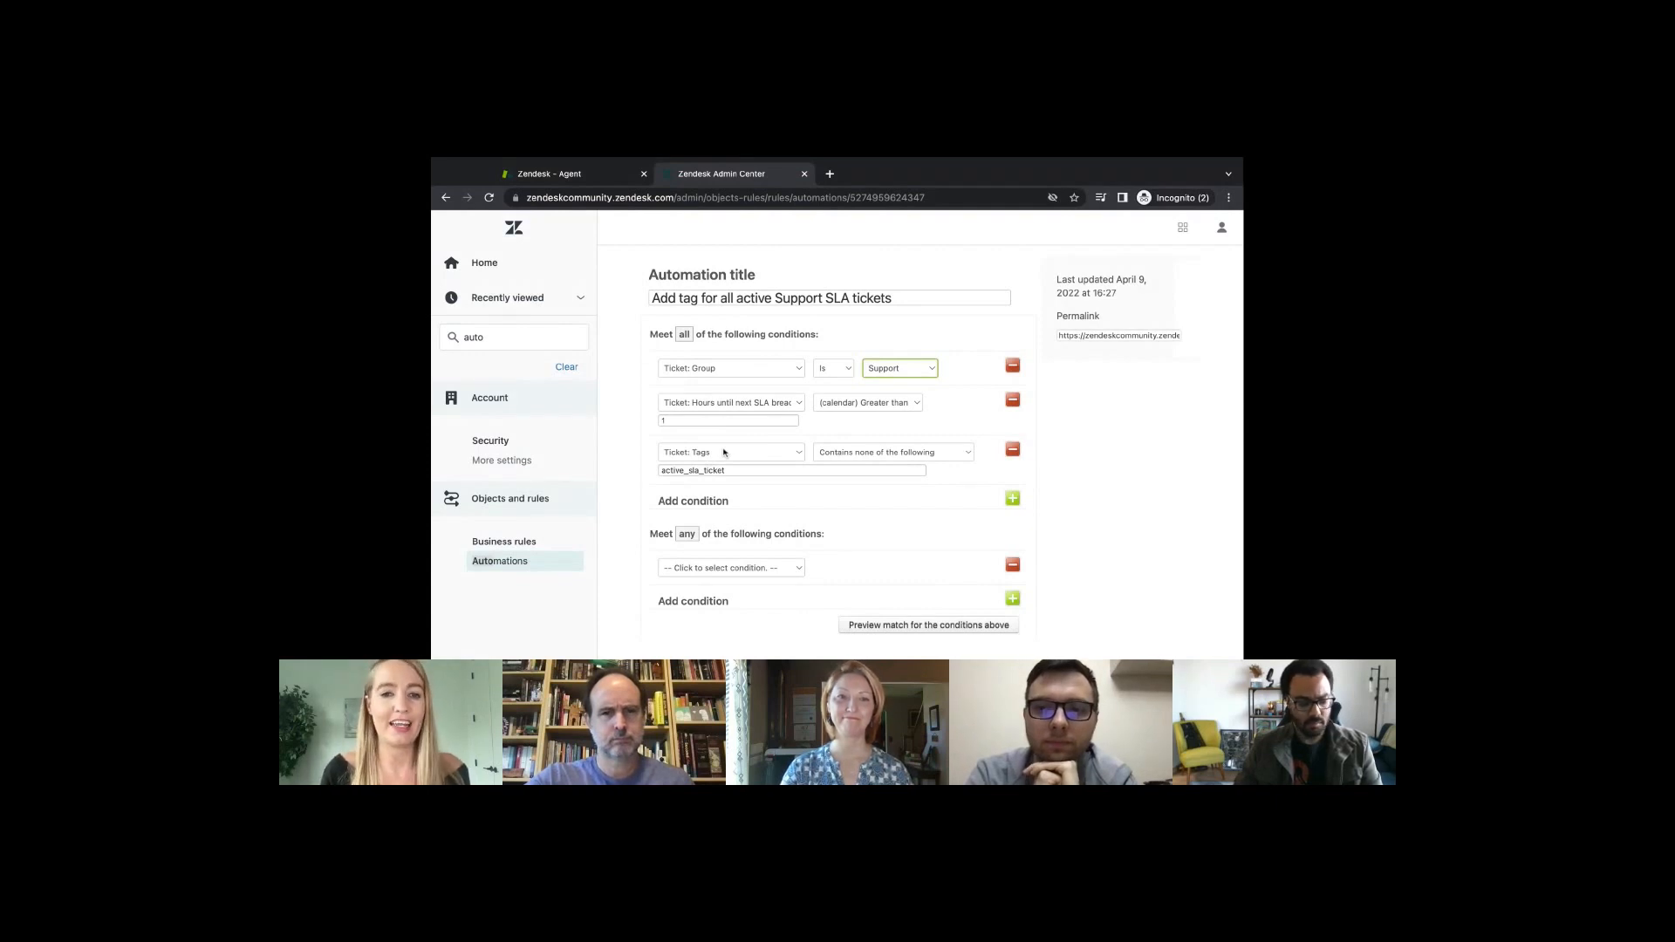
Step: Review the "Add tag for all active Support SLA tickets" automation and check the tags on the "Want to upgrade" ticket
scroll(723, 452, down, 4)
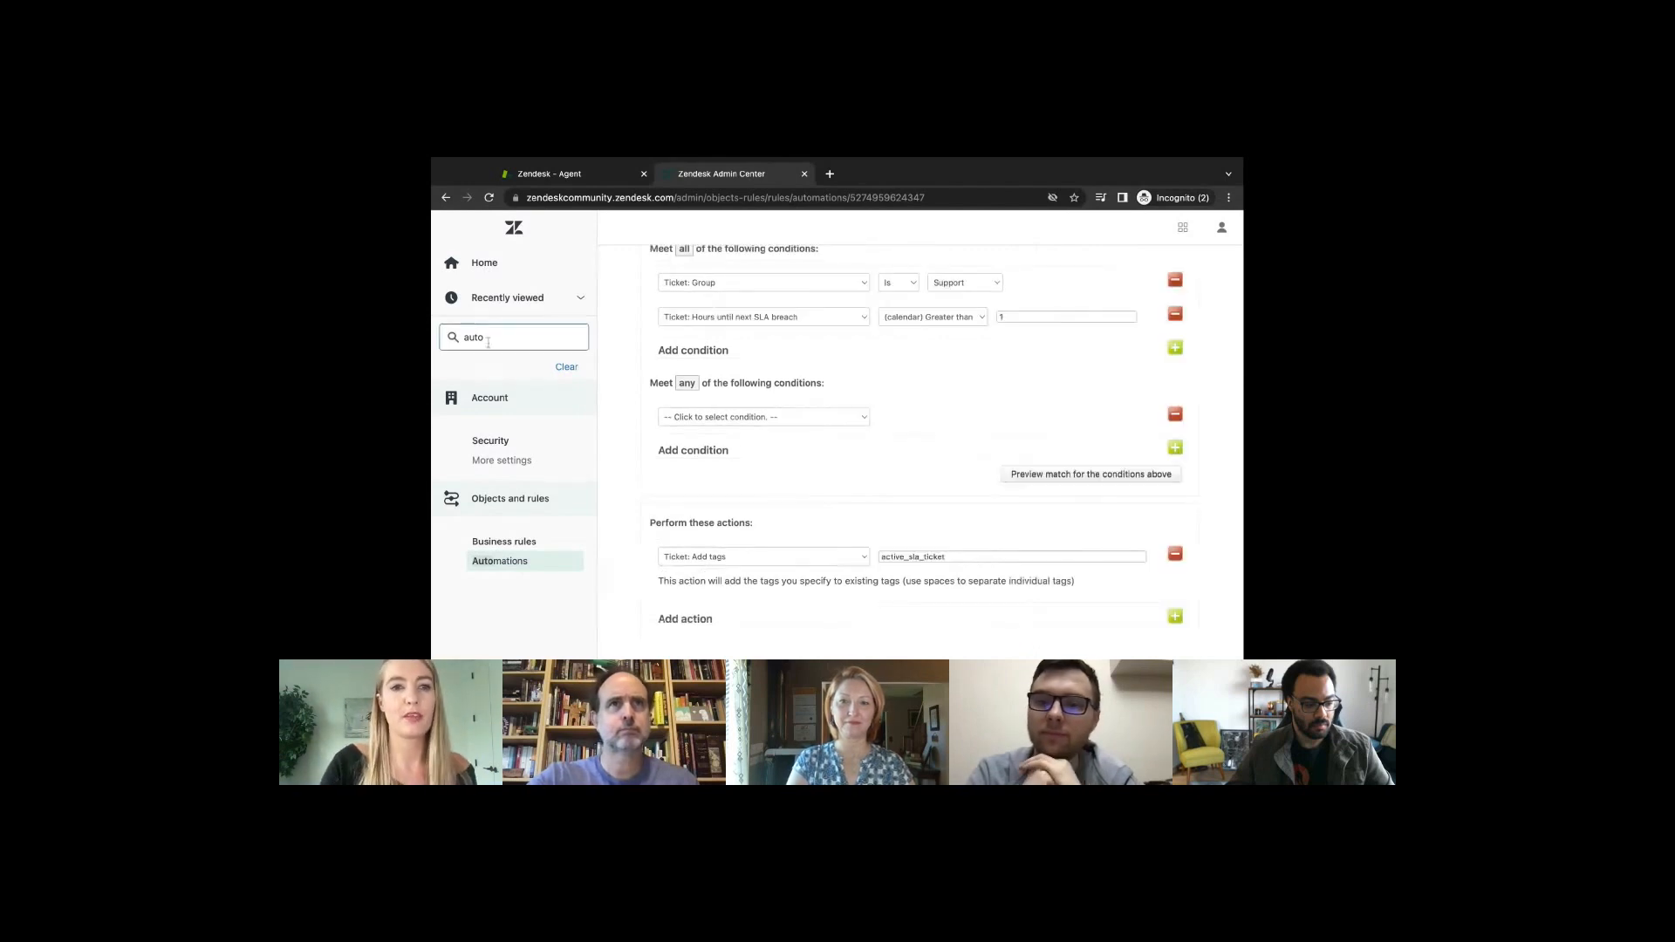
click(489, 338)
click(502, 461)
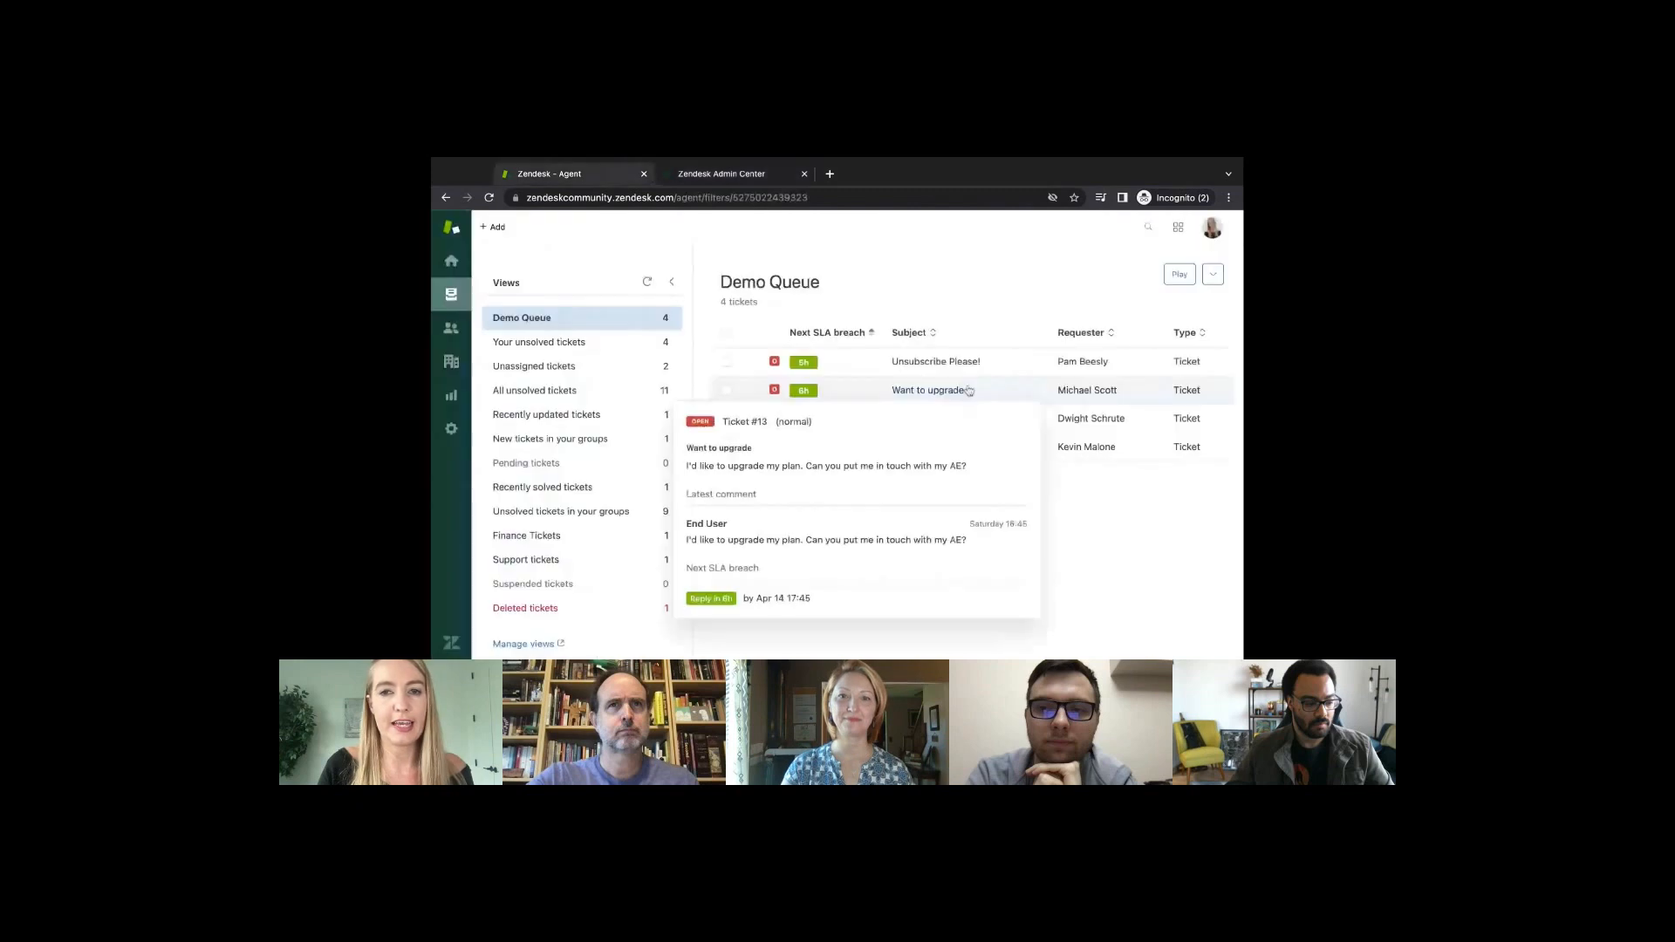
click(917, 386)
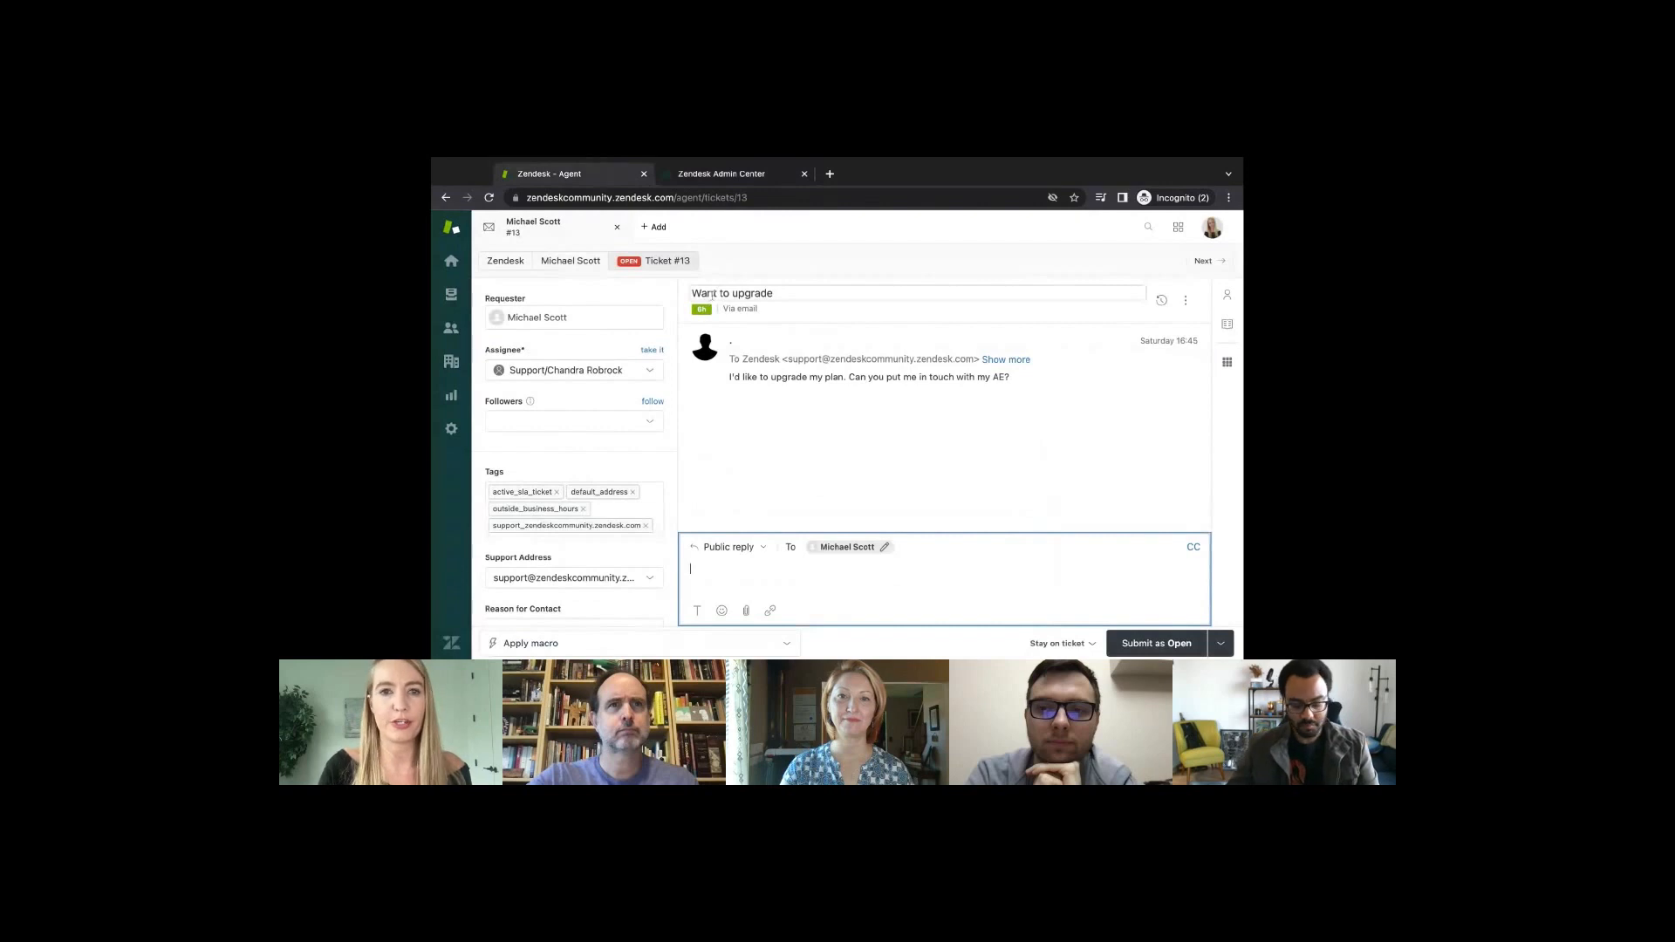
click(617, 229)
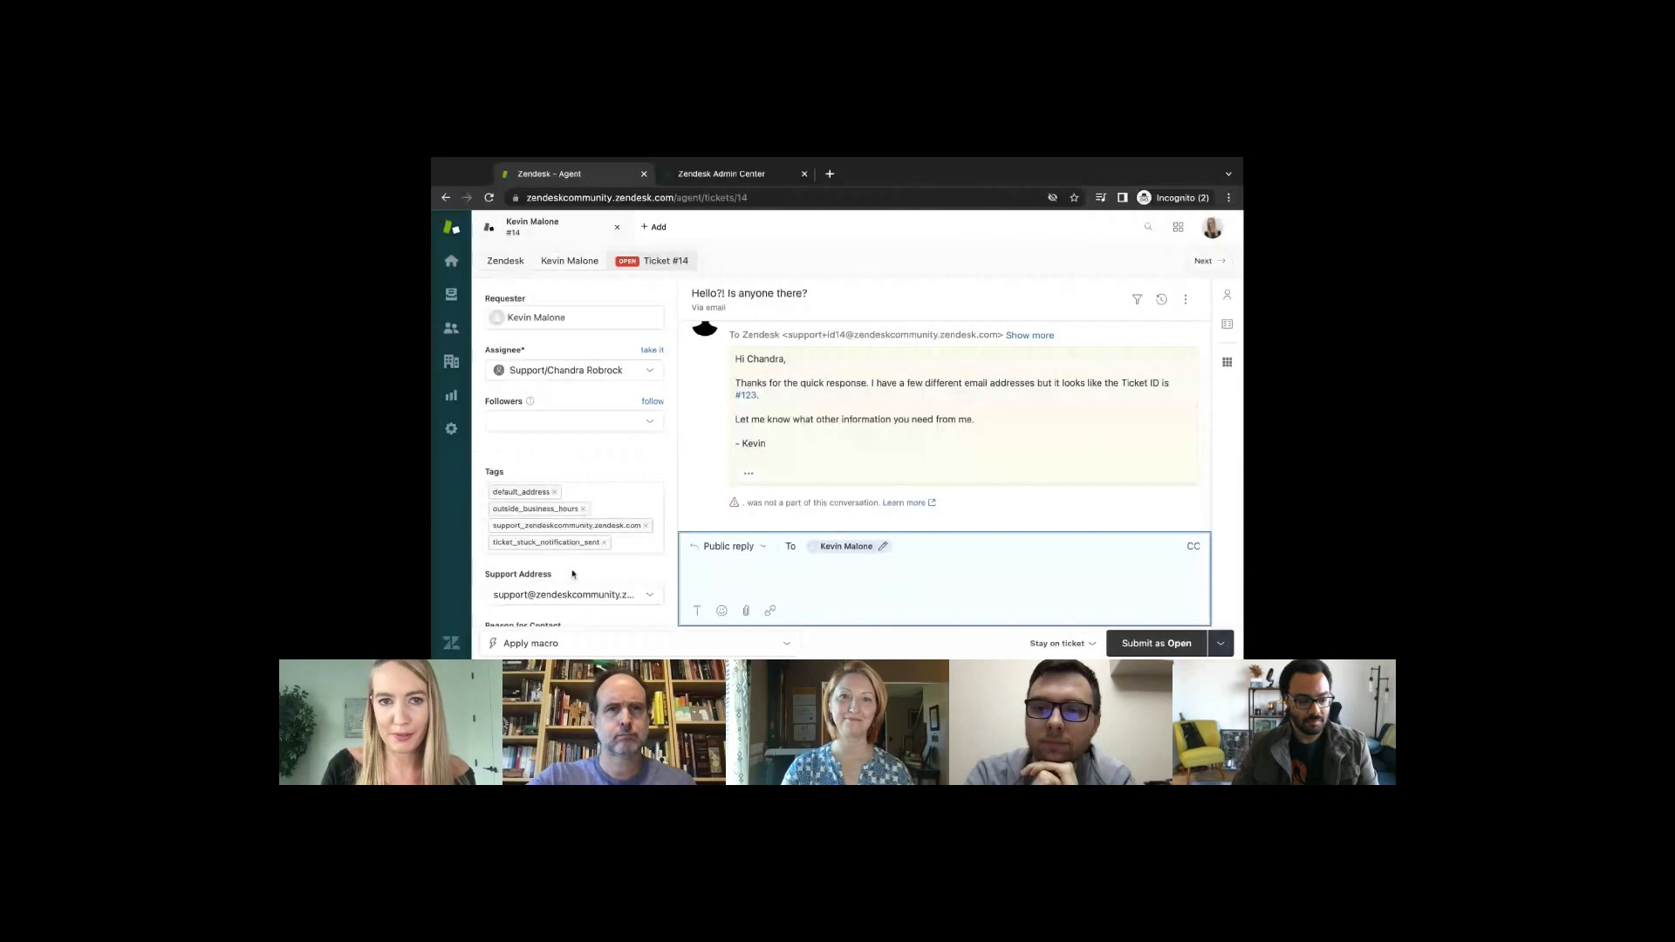
Step: Return to Admin Center and title the new automation "Ticket Stuck Notification"
key(ctrl+Tab)
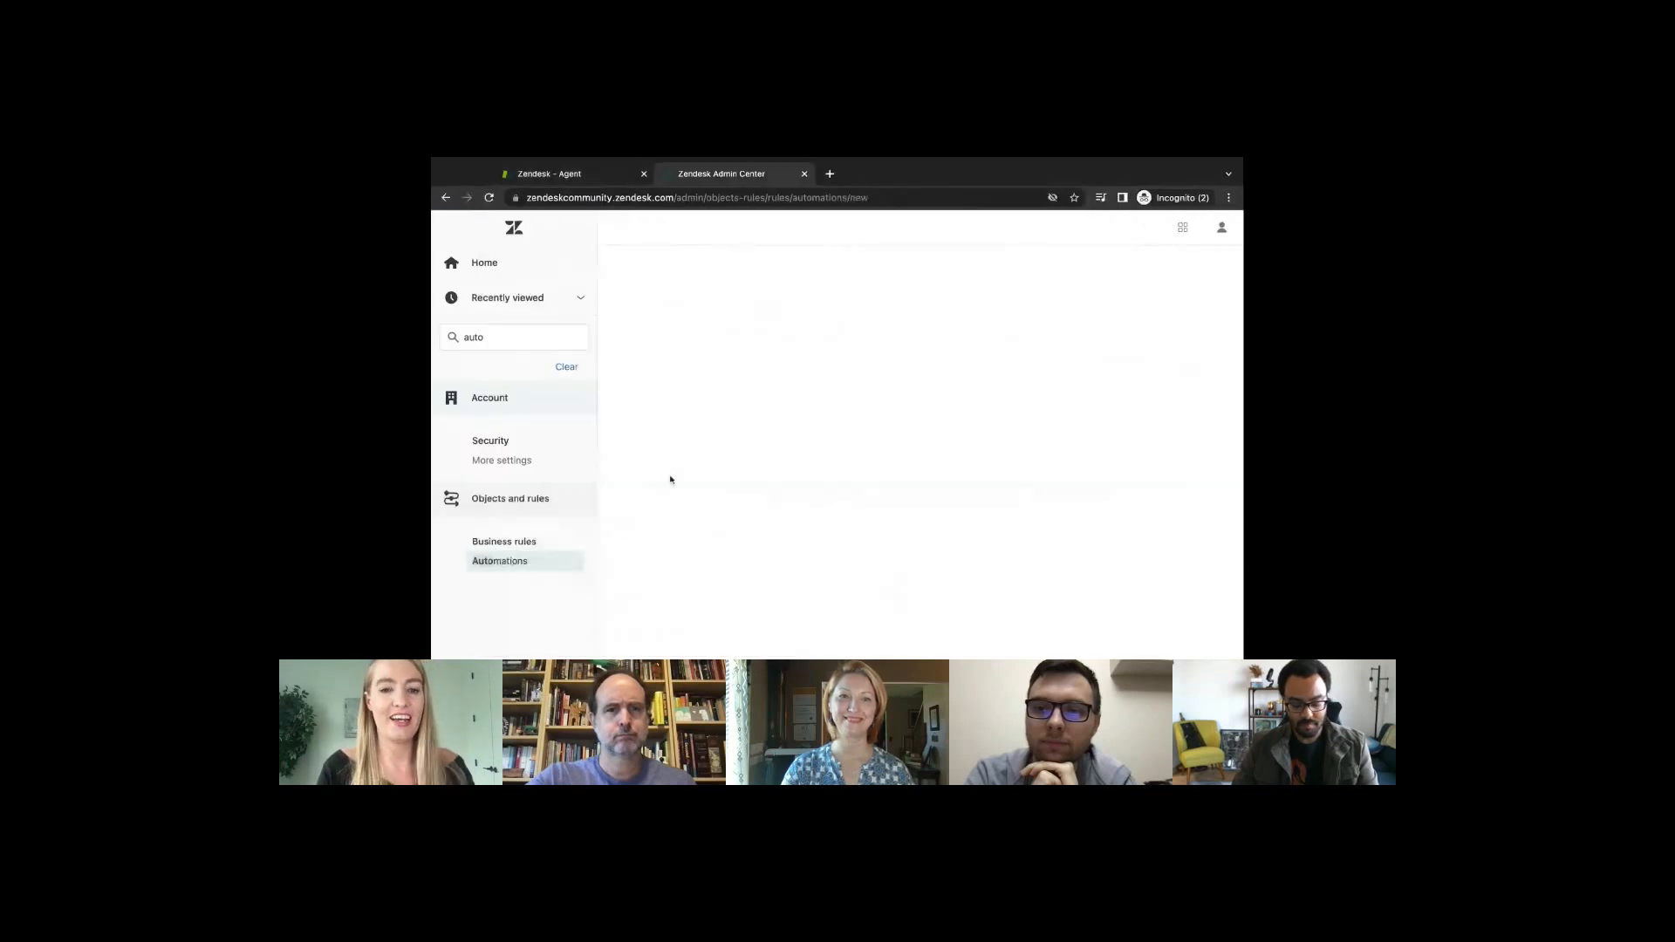
text(Ticket T)
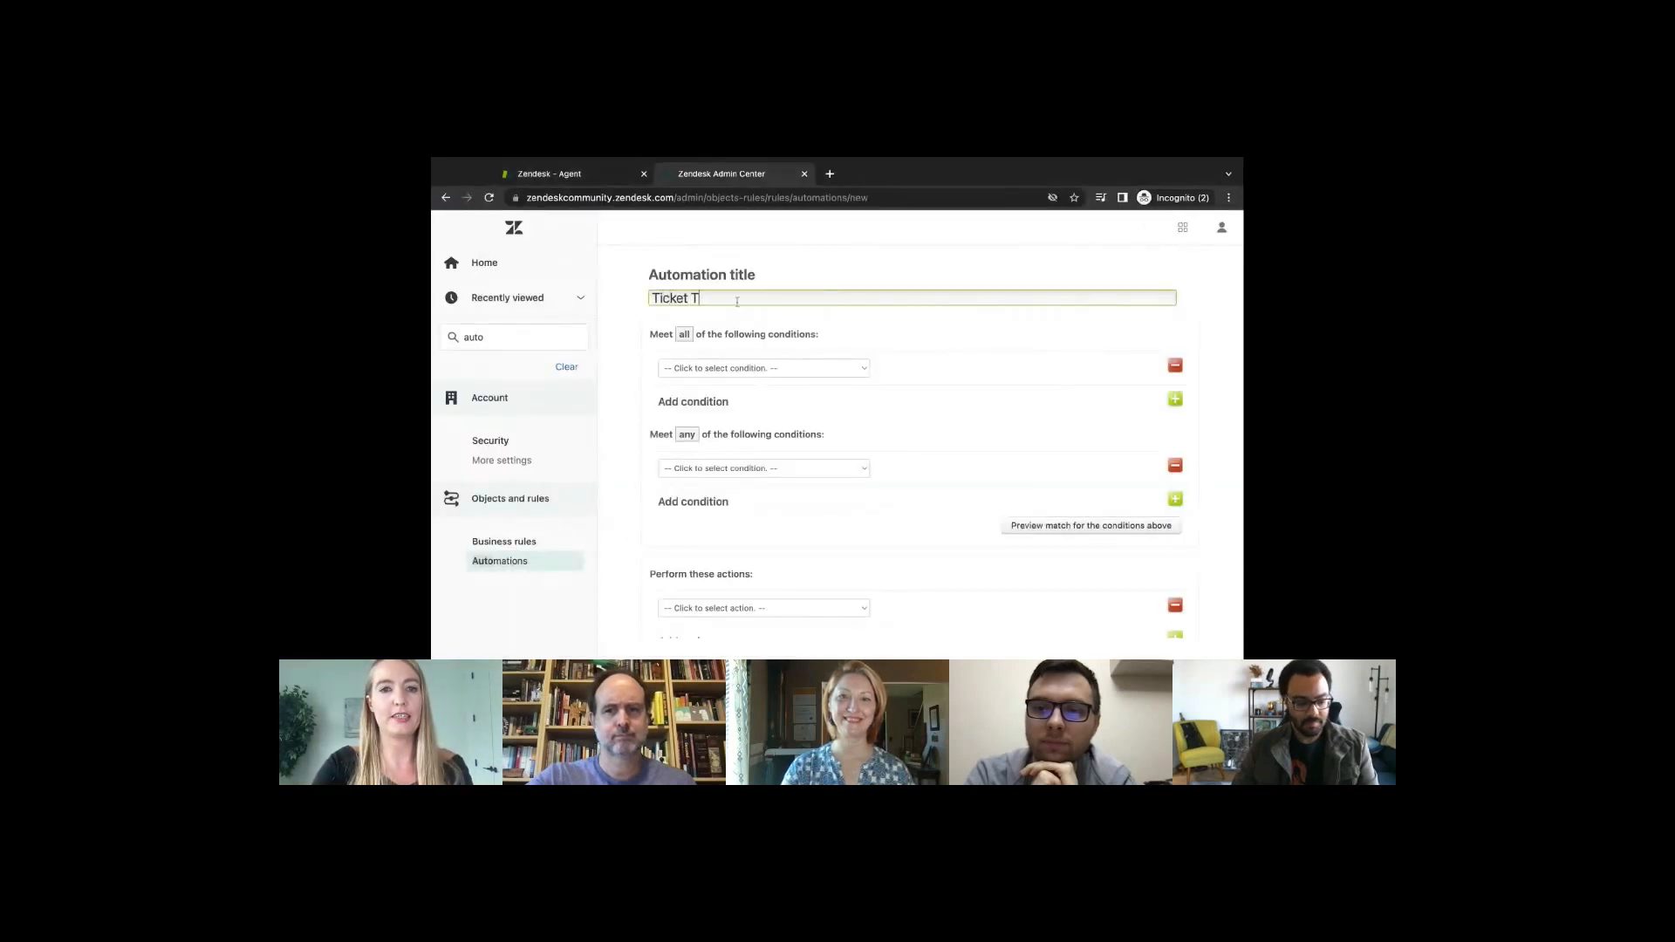
text(tuck Notificat)
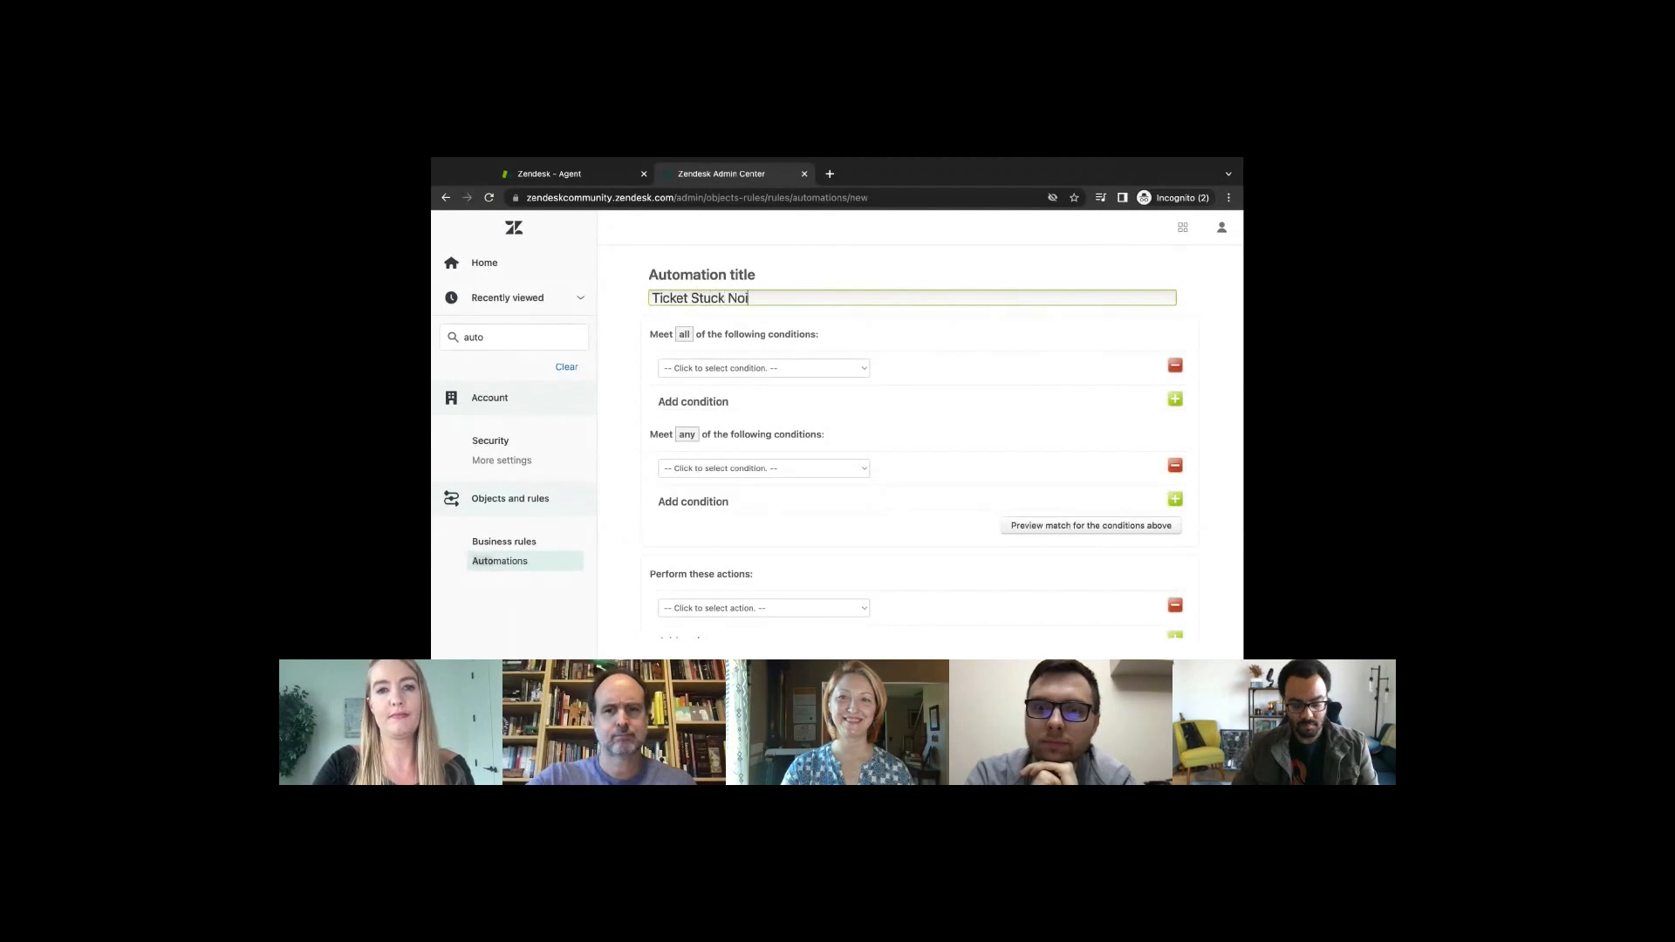
text(ion)
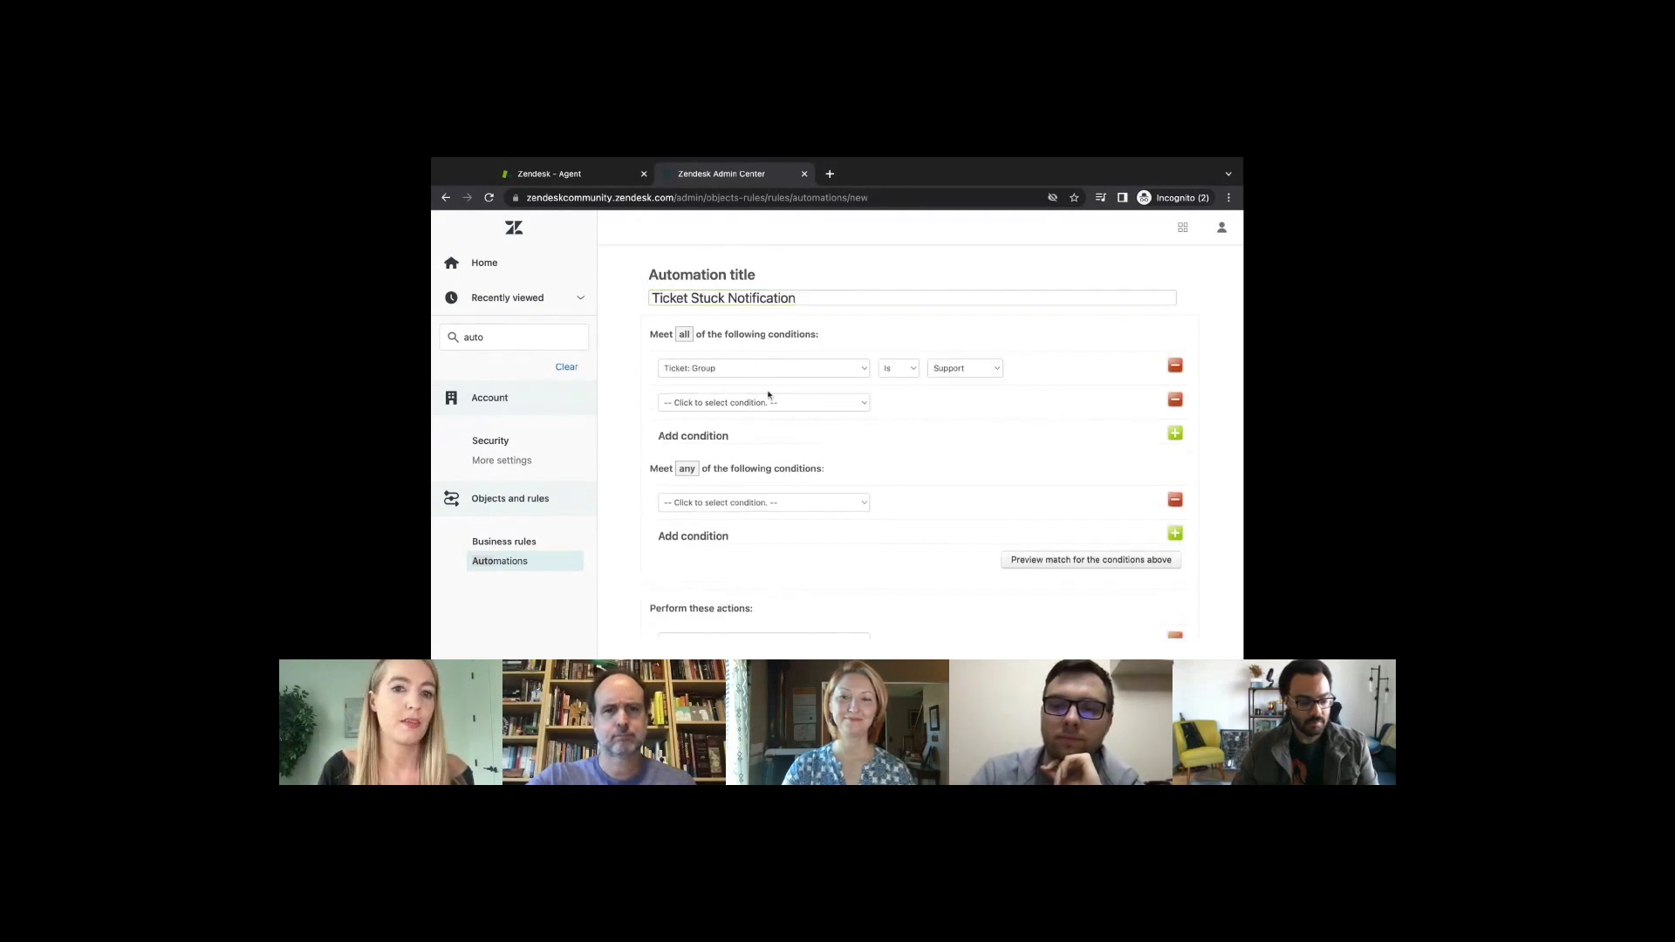
Step: Add all-conditions for tags containing at least one of active_sla_ticket and for ticket status less than Pending
click(772, 402)
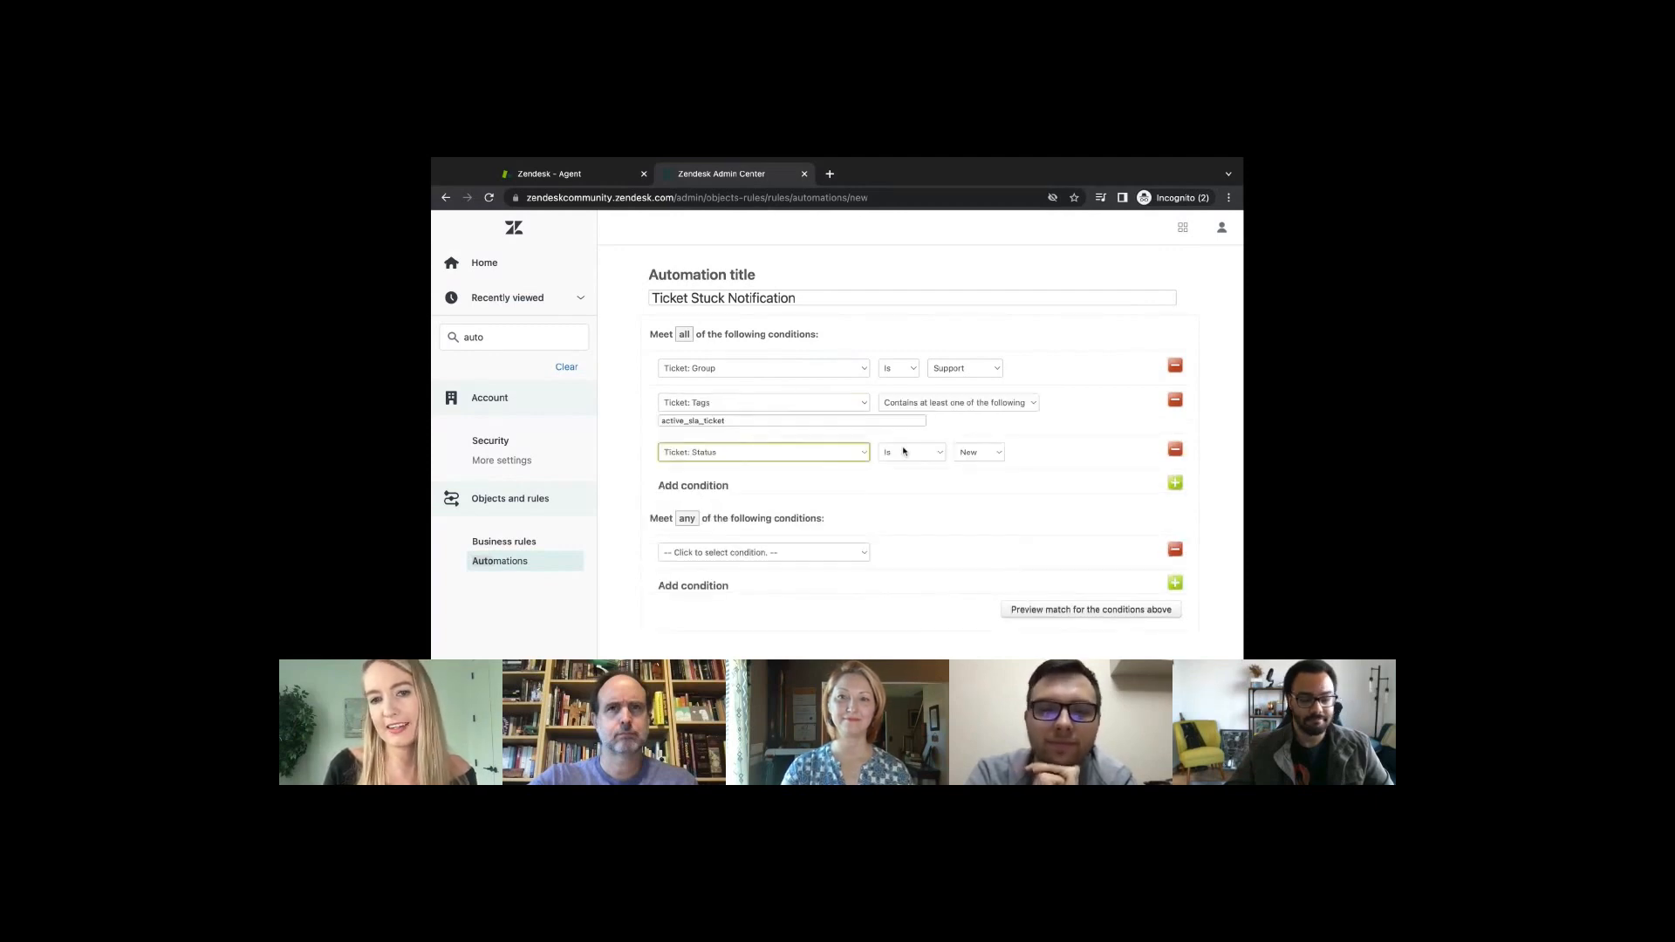
click(904, 452)
click(908, 477)
click(983, 456)
click(983, 477)
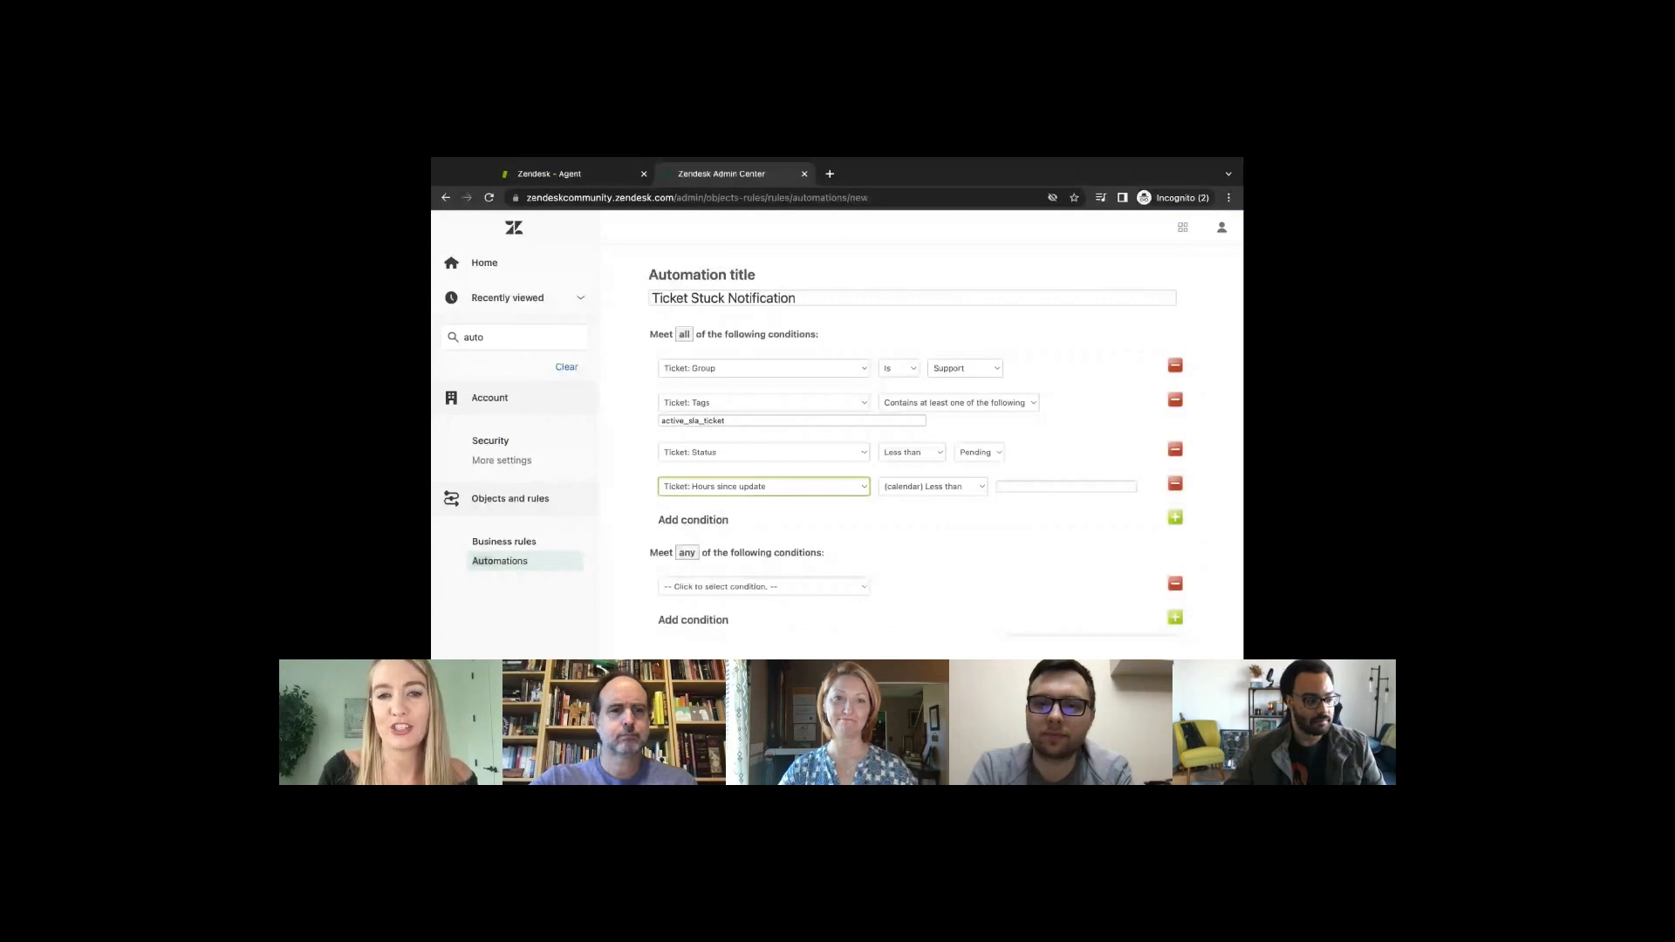
Step: Set the hours since update condition to (business) Greater than 10
scroll(1021, 480, down, 1)
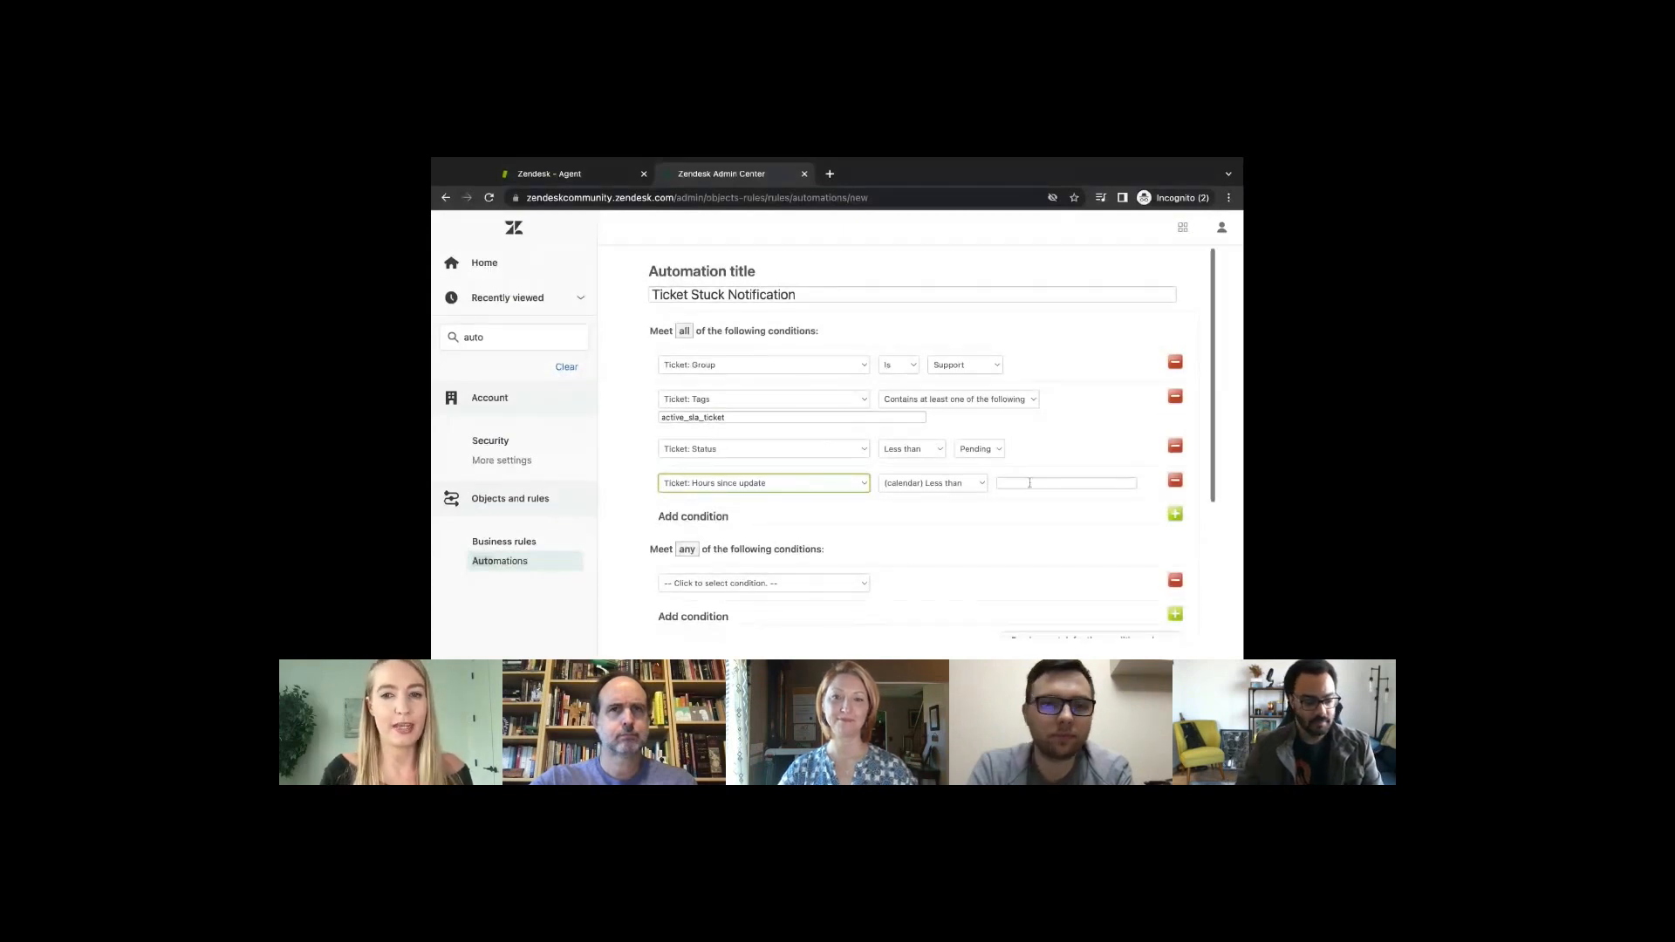
click(1030, 483)
click(954, 483)
click(965, 522)
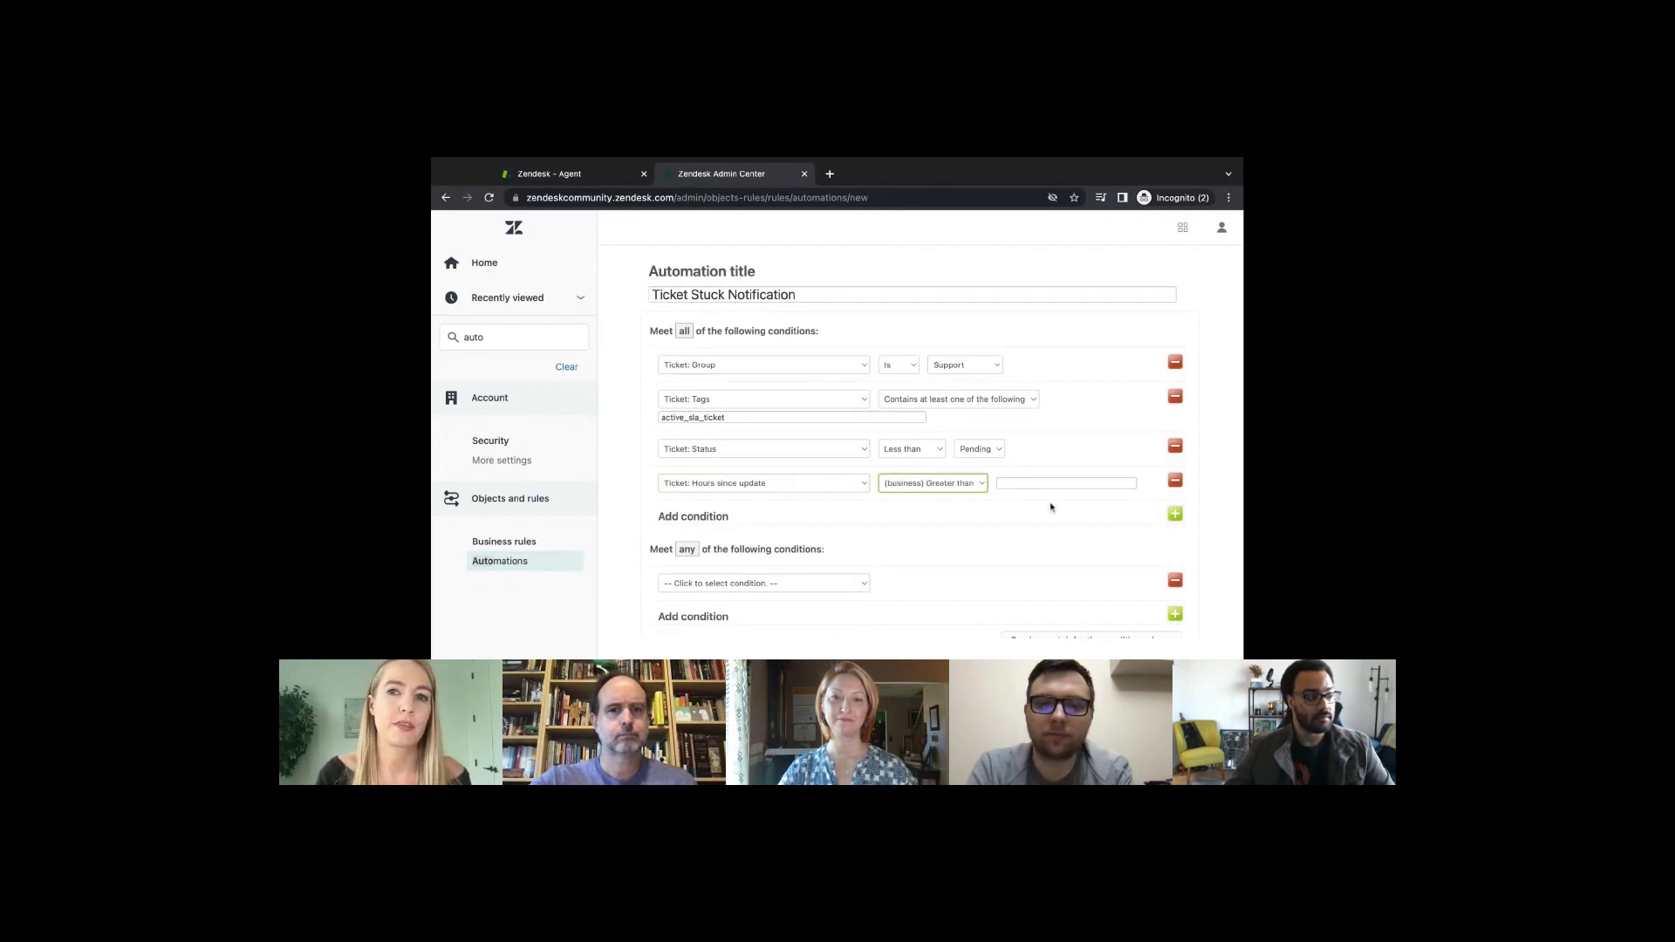
click(1051, 483)
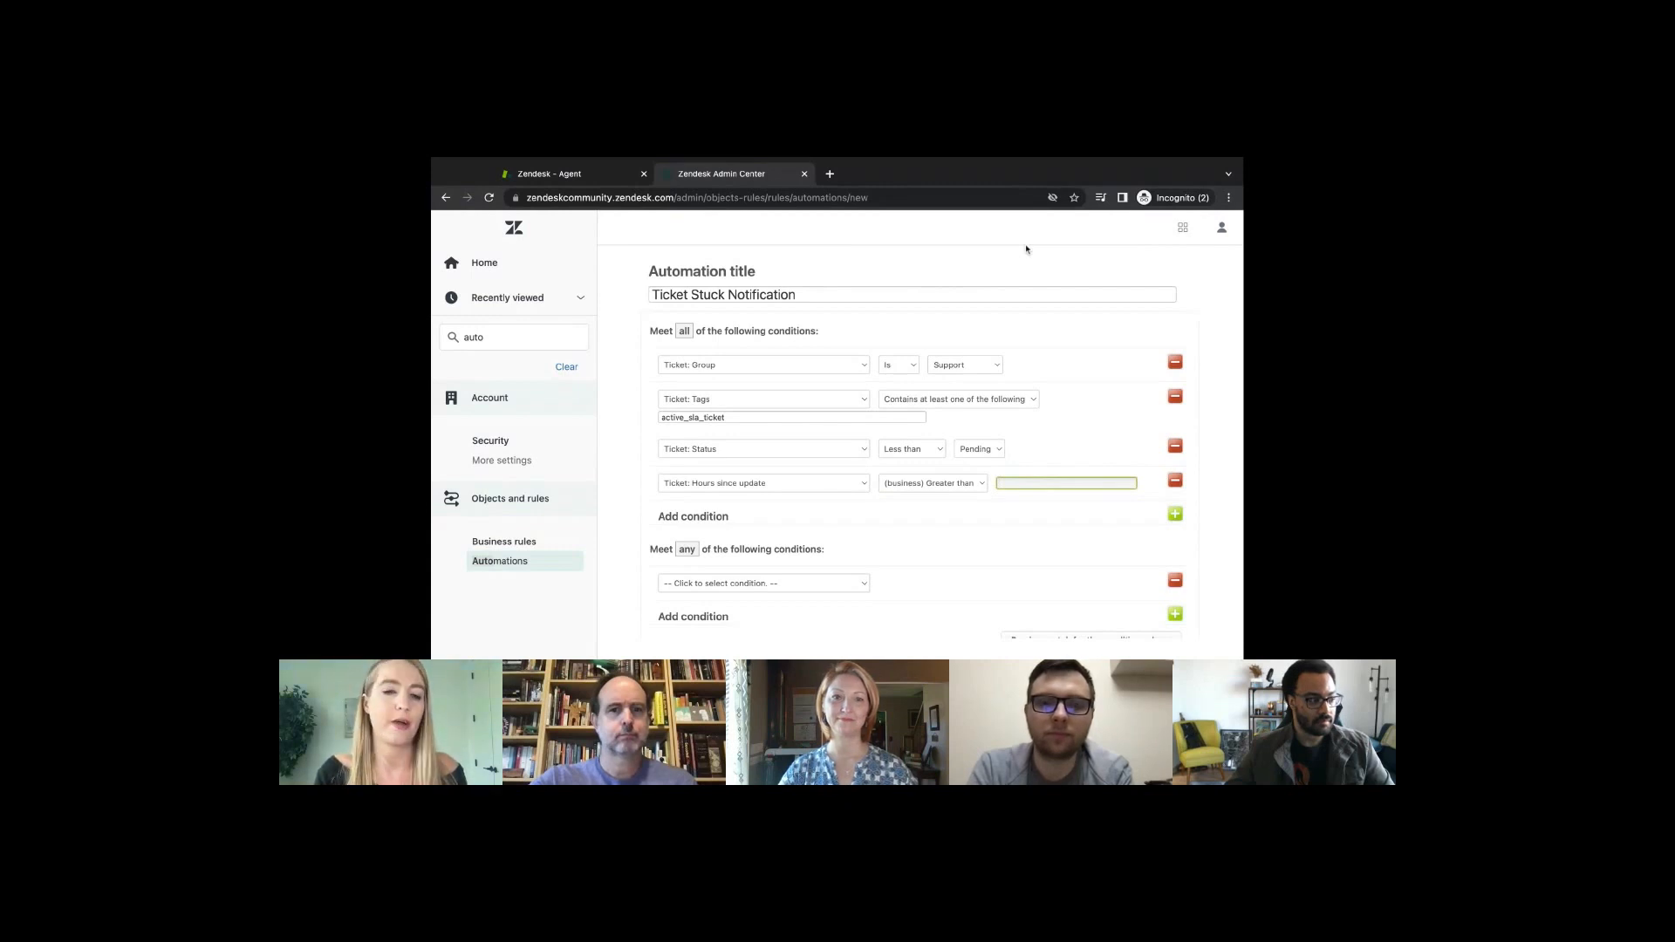
text(10)
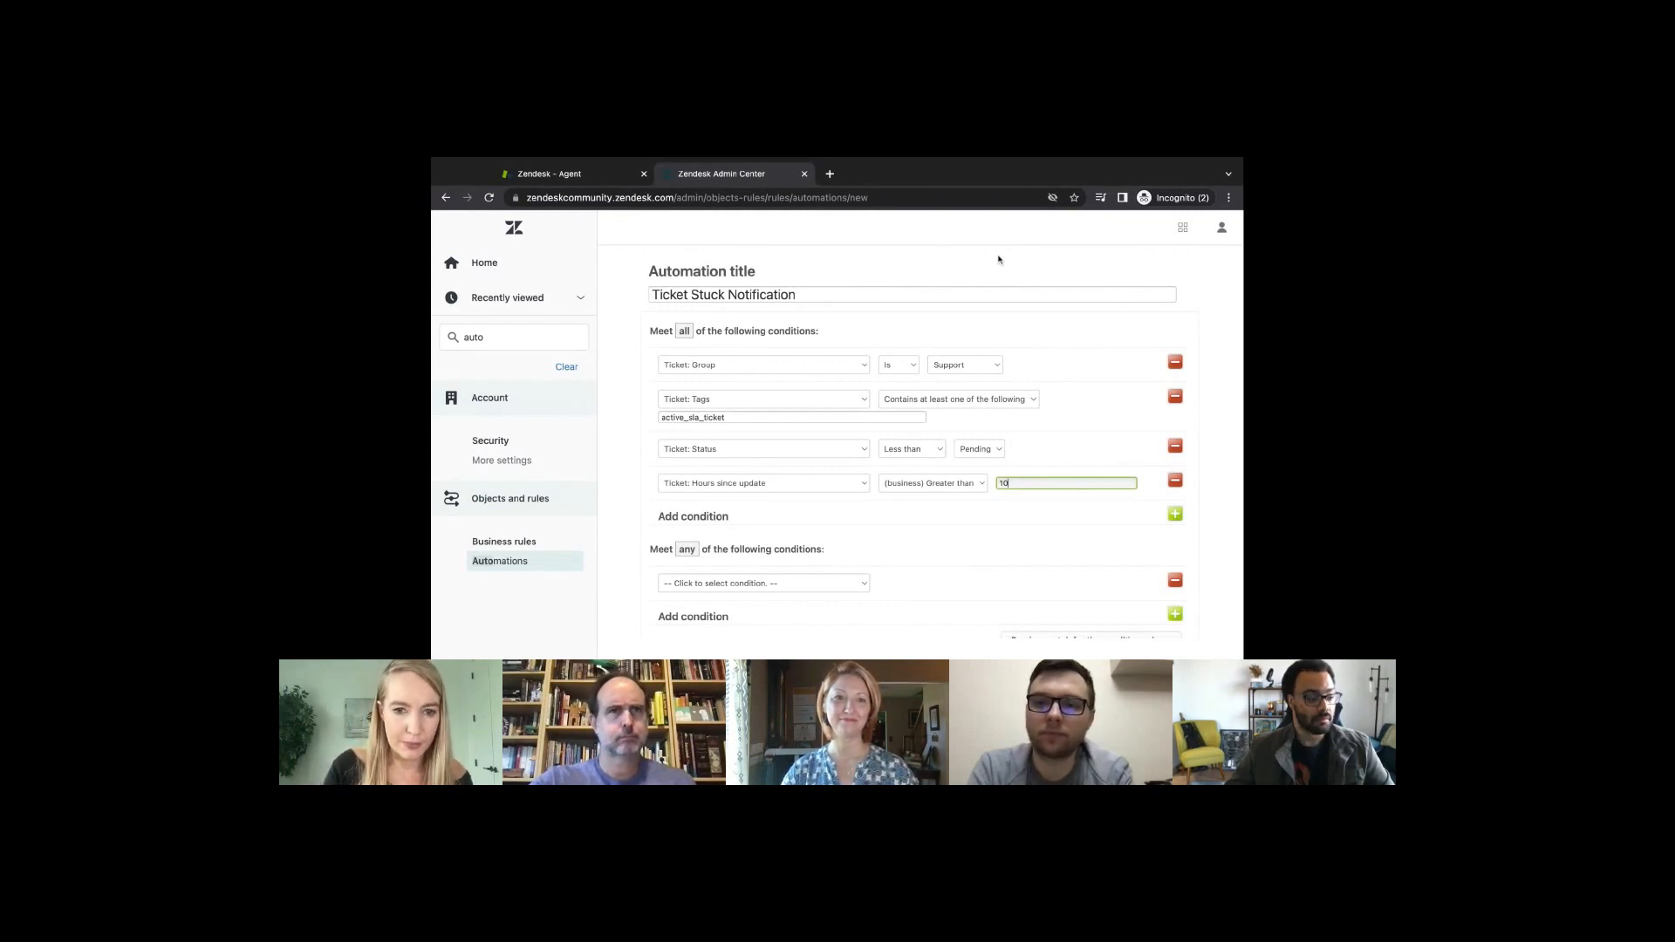
Step: Add an action that notifies the Slack #support channel active webhook, and try to create the automation
scroll(999, 259, down, 4)
click(764, 517)
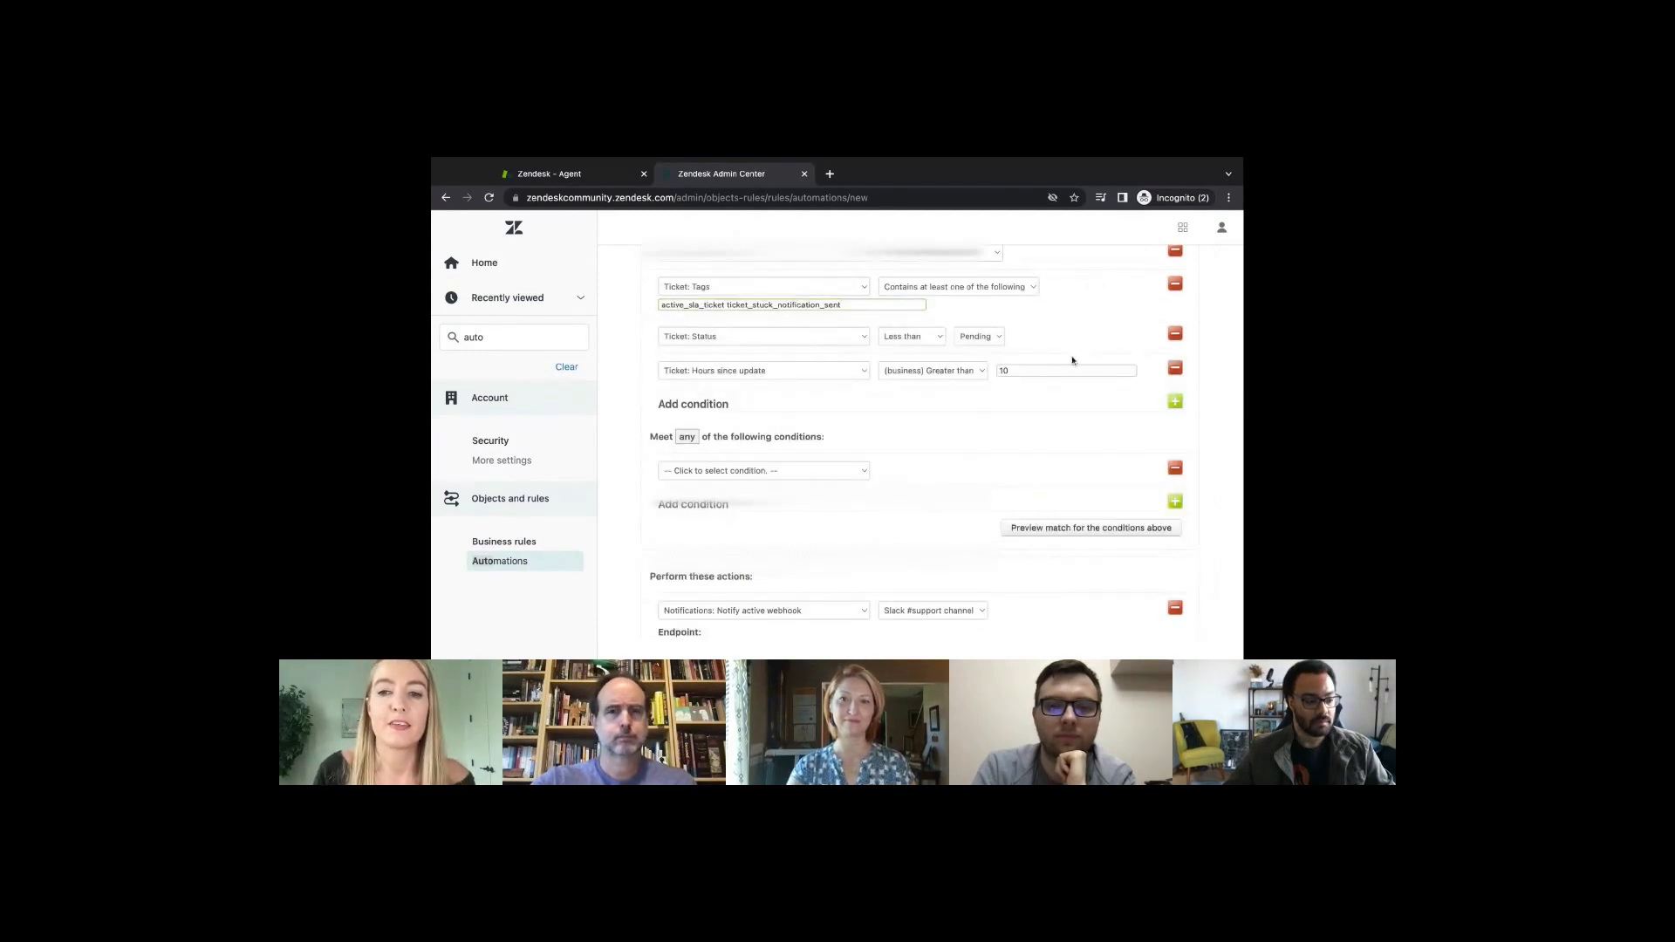
scroll(1074, 363, down, 3)
scroll(1094, 373, down, 4)
click(1131, 600)
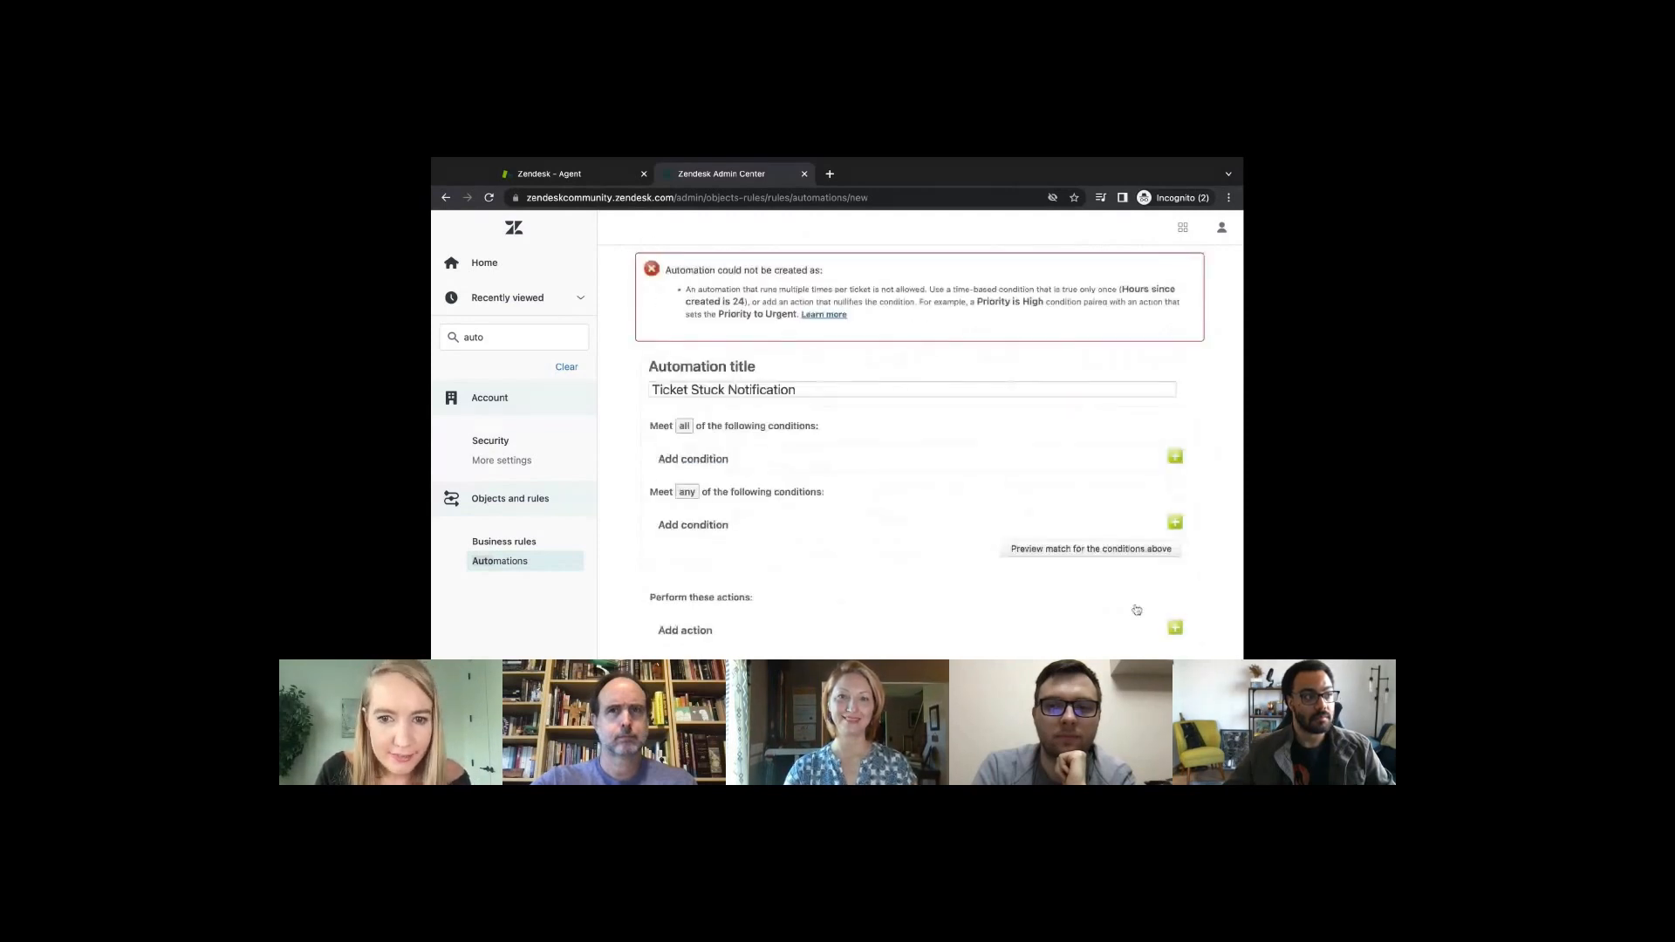
Step: Change the tags condition to Contains none of the following, with the tags active_sla_ticket and ticket_stuck_notification_sent
scroll(970, 413, down, 1)
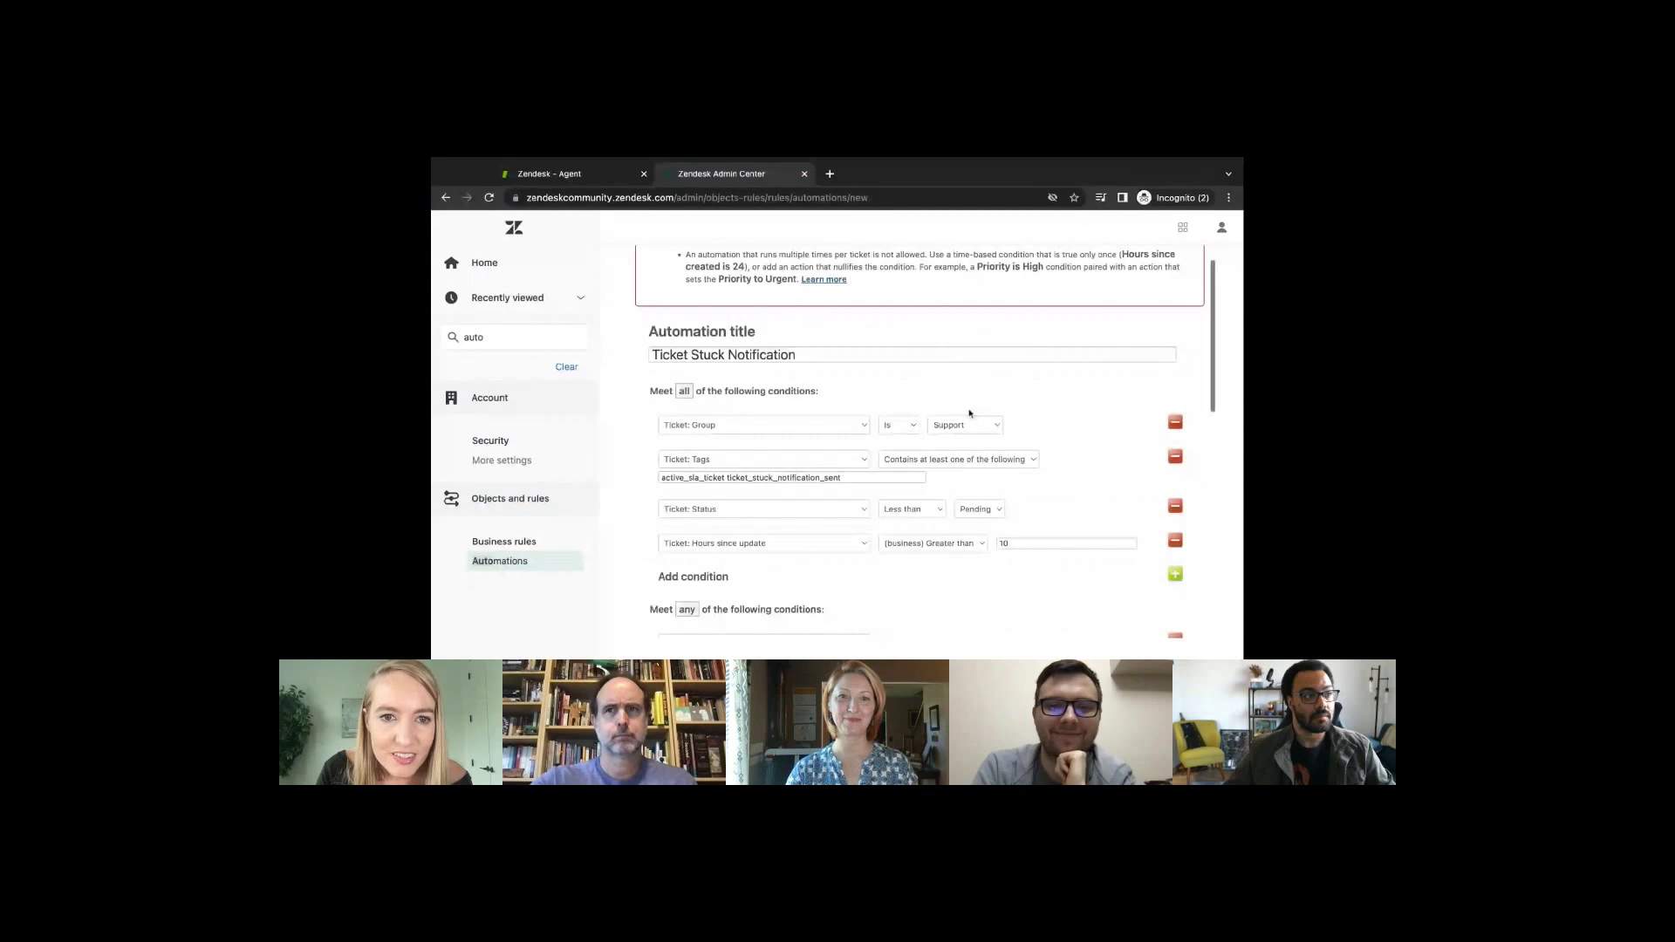
scroll(1003, 454, down, 1)
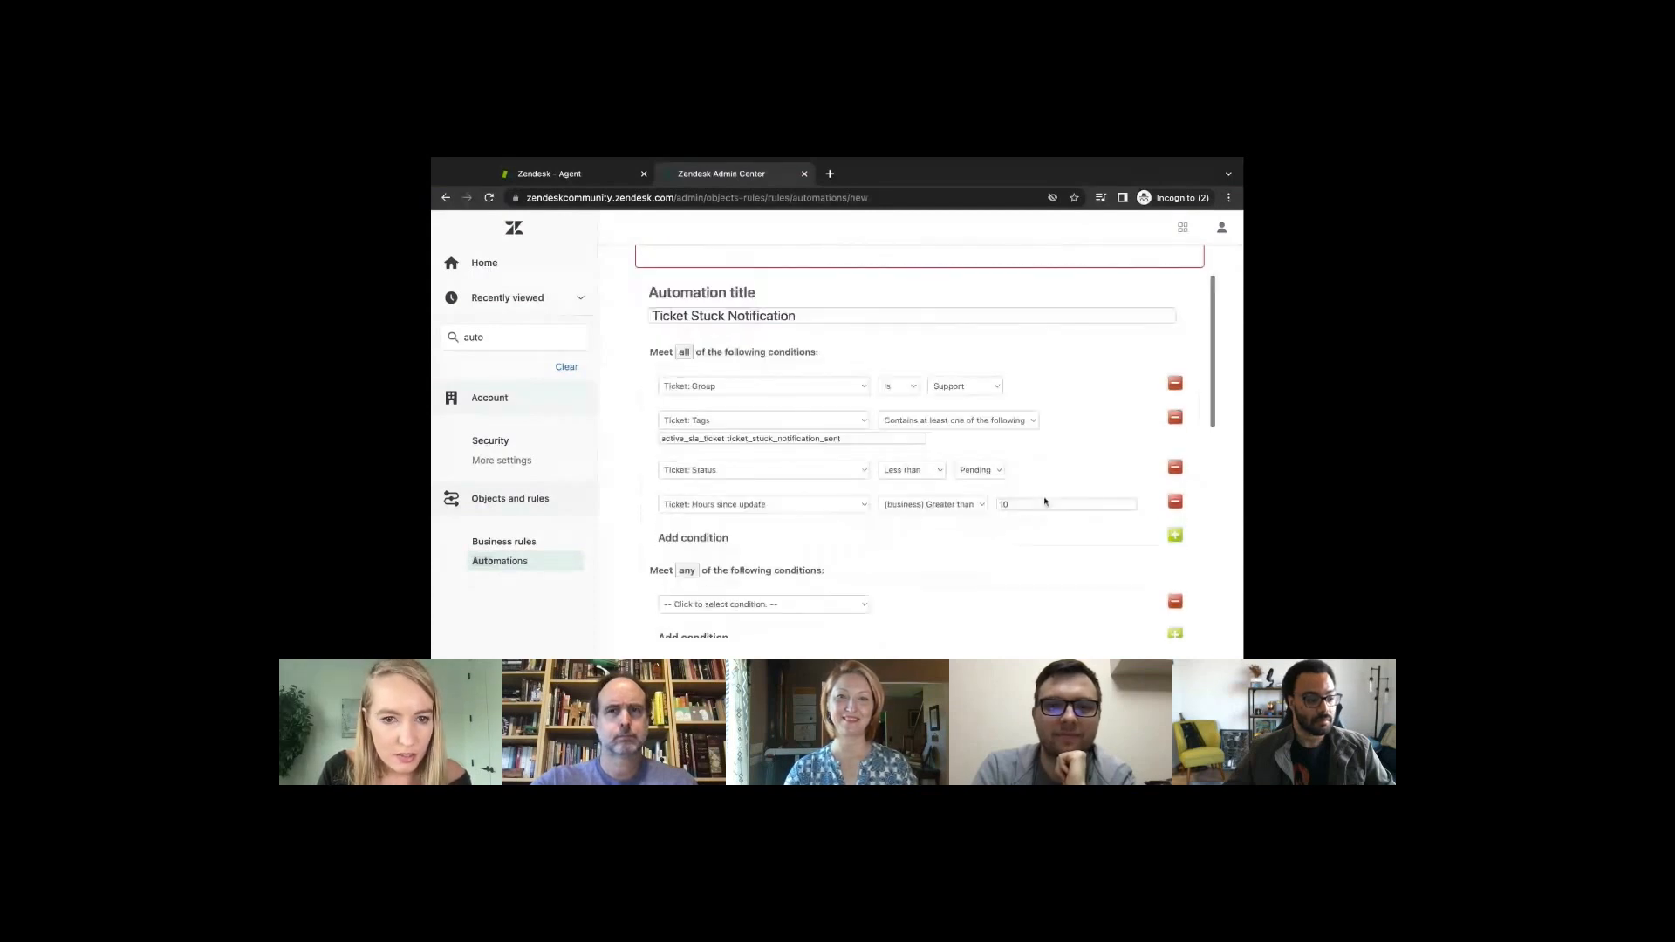
scroll(1039, 501, up, 1)
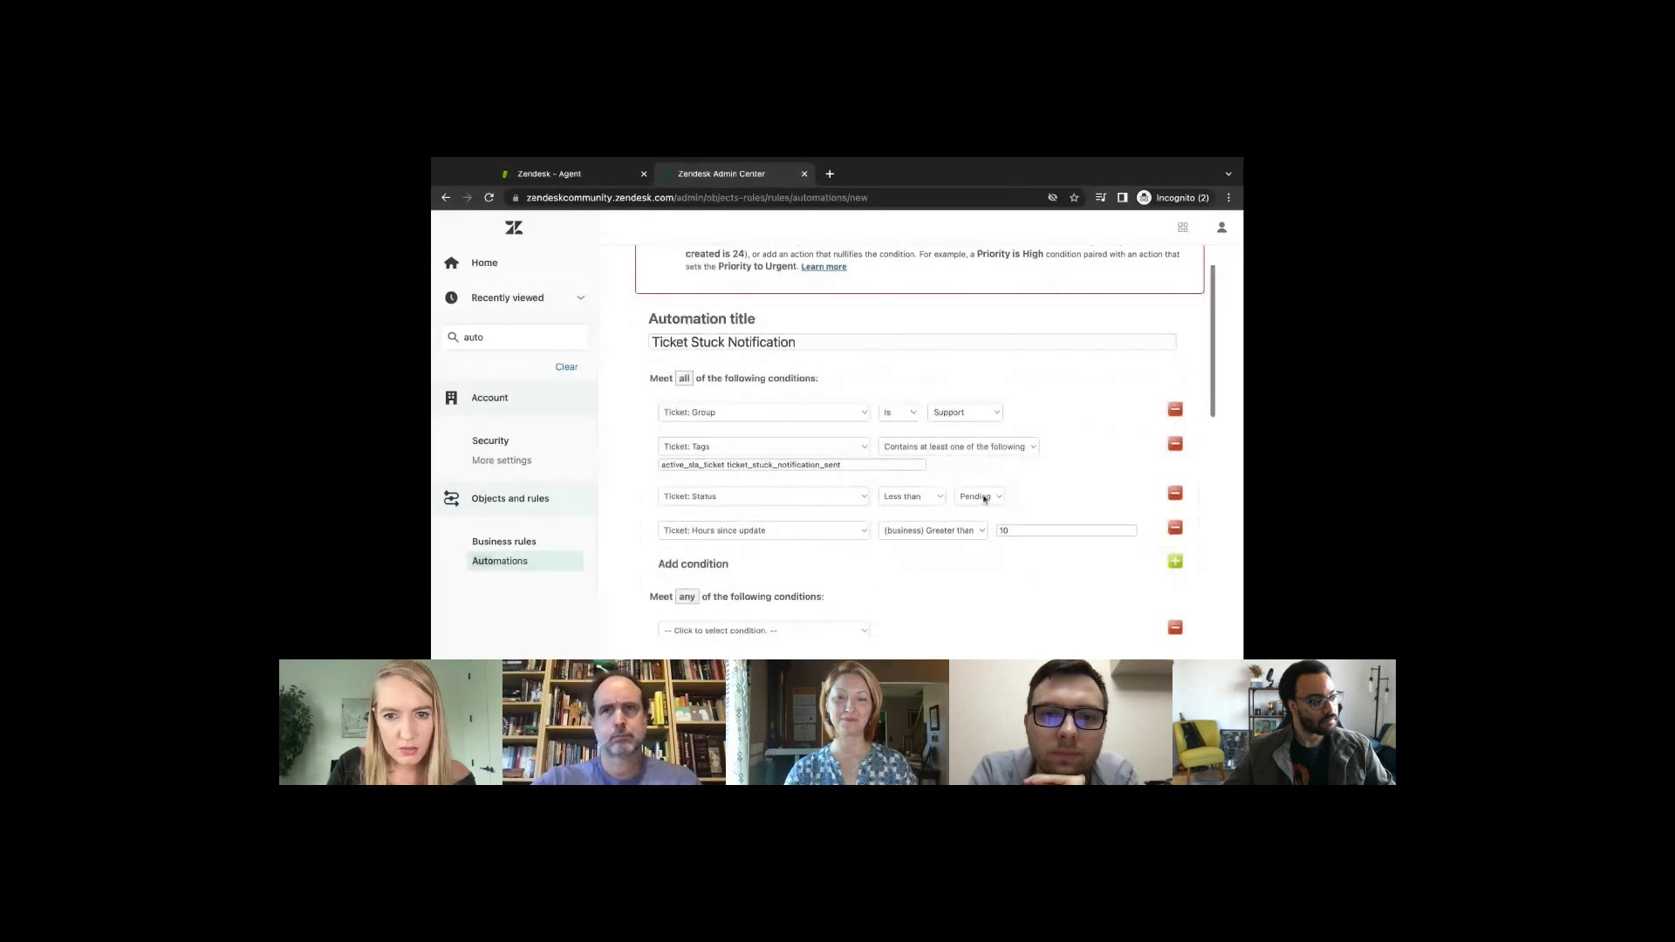
scroll(983, 498, down, 1)
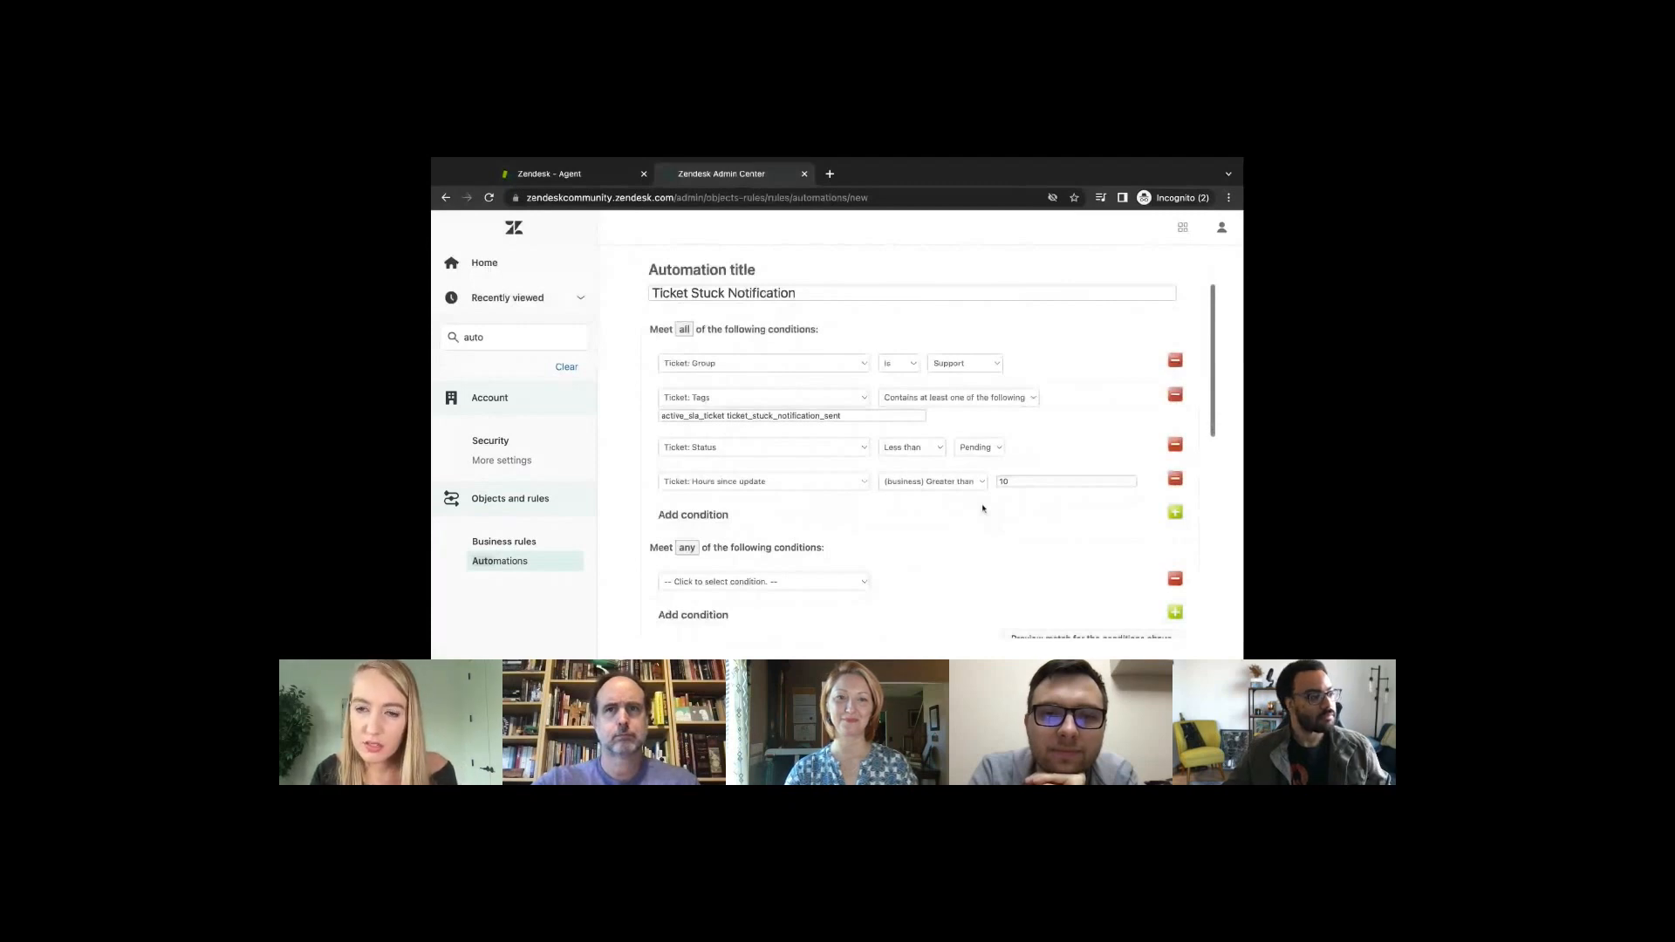
scroll(983, 509, up, 2)
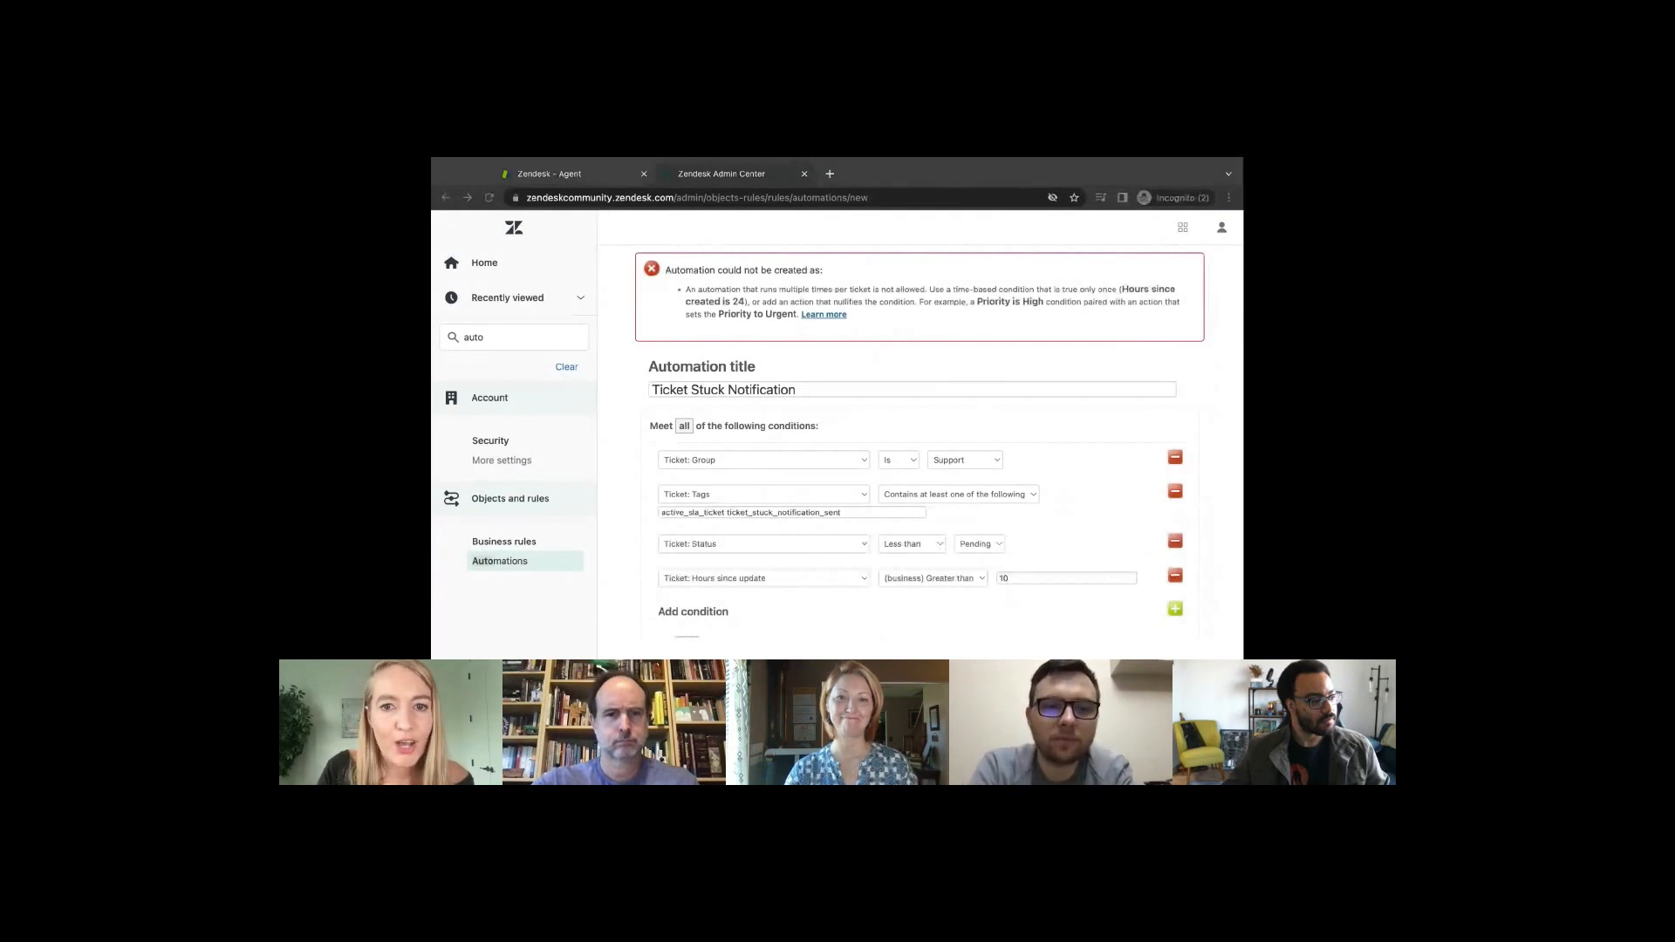
scroll(956, 433, down, 1)
click(957, 433)
click(954, 432)
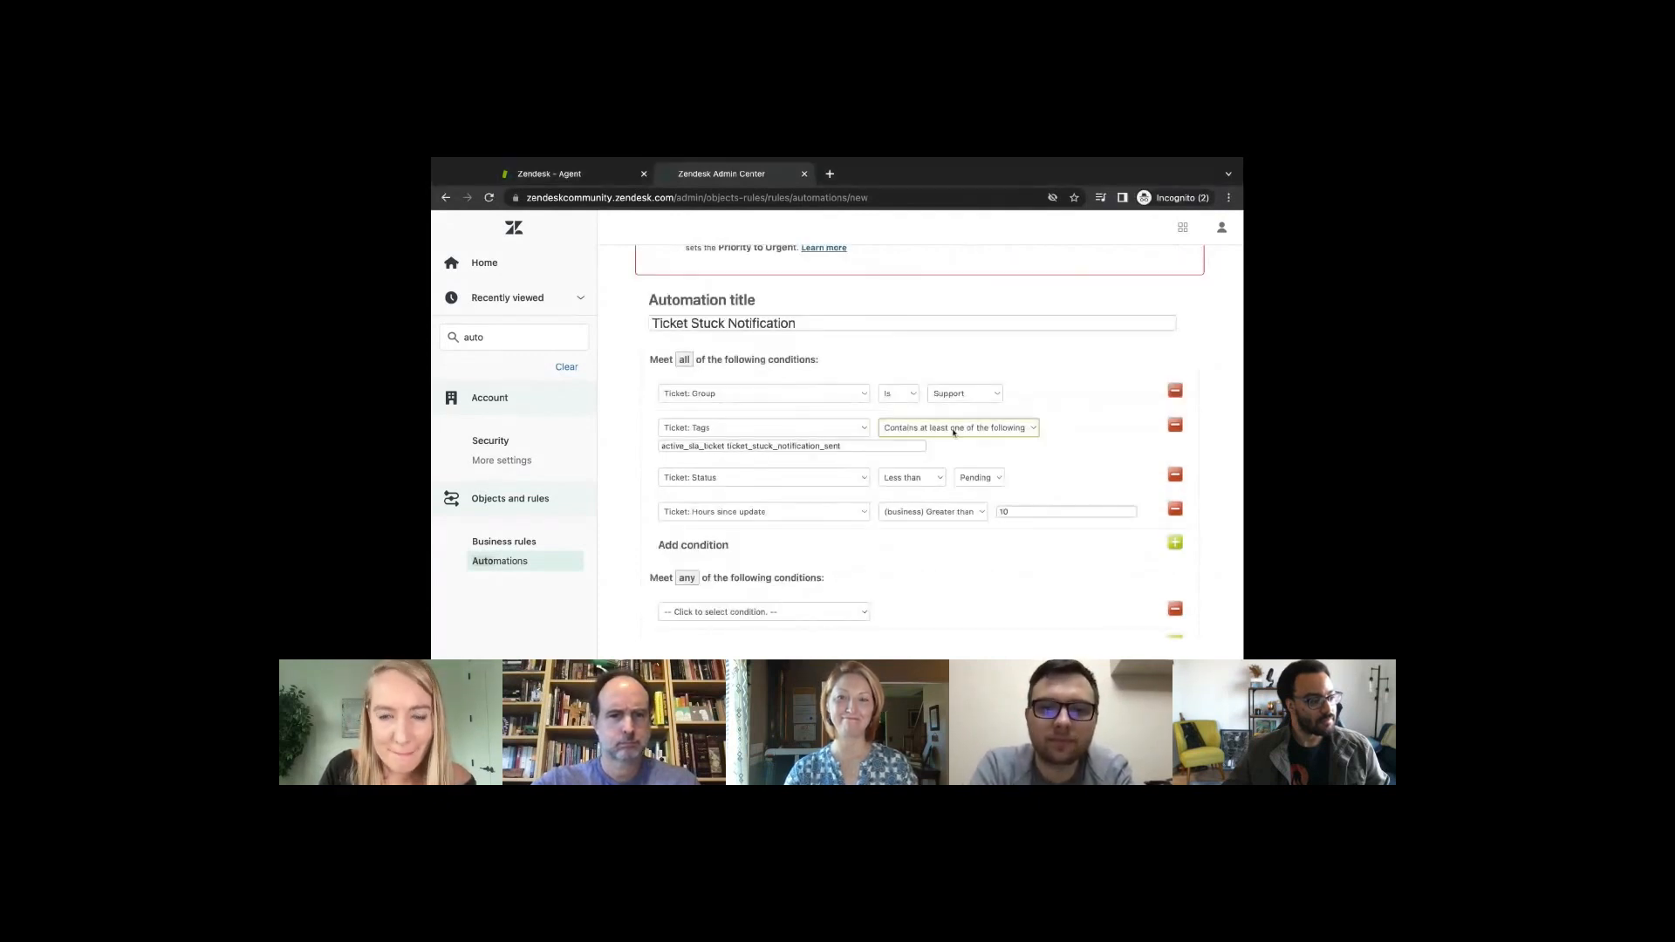
click(950, 442)
click(831, 446)
text(active_sla_ticket ticket_stuck_notification_sent)
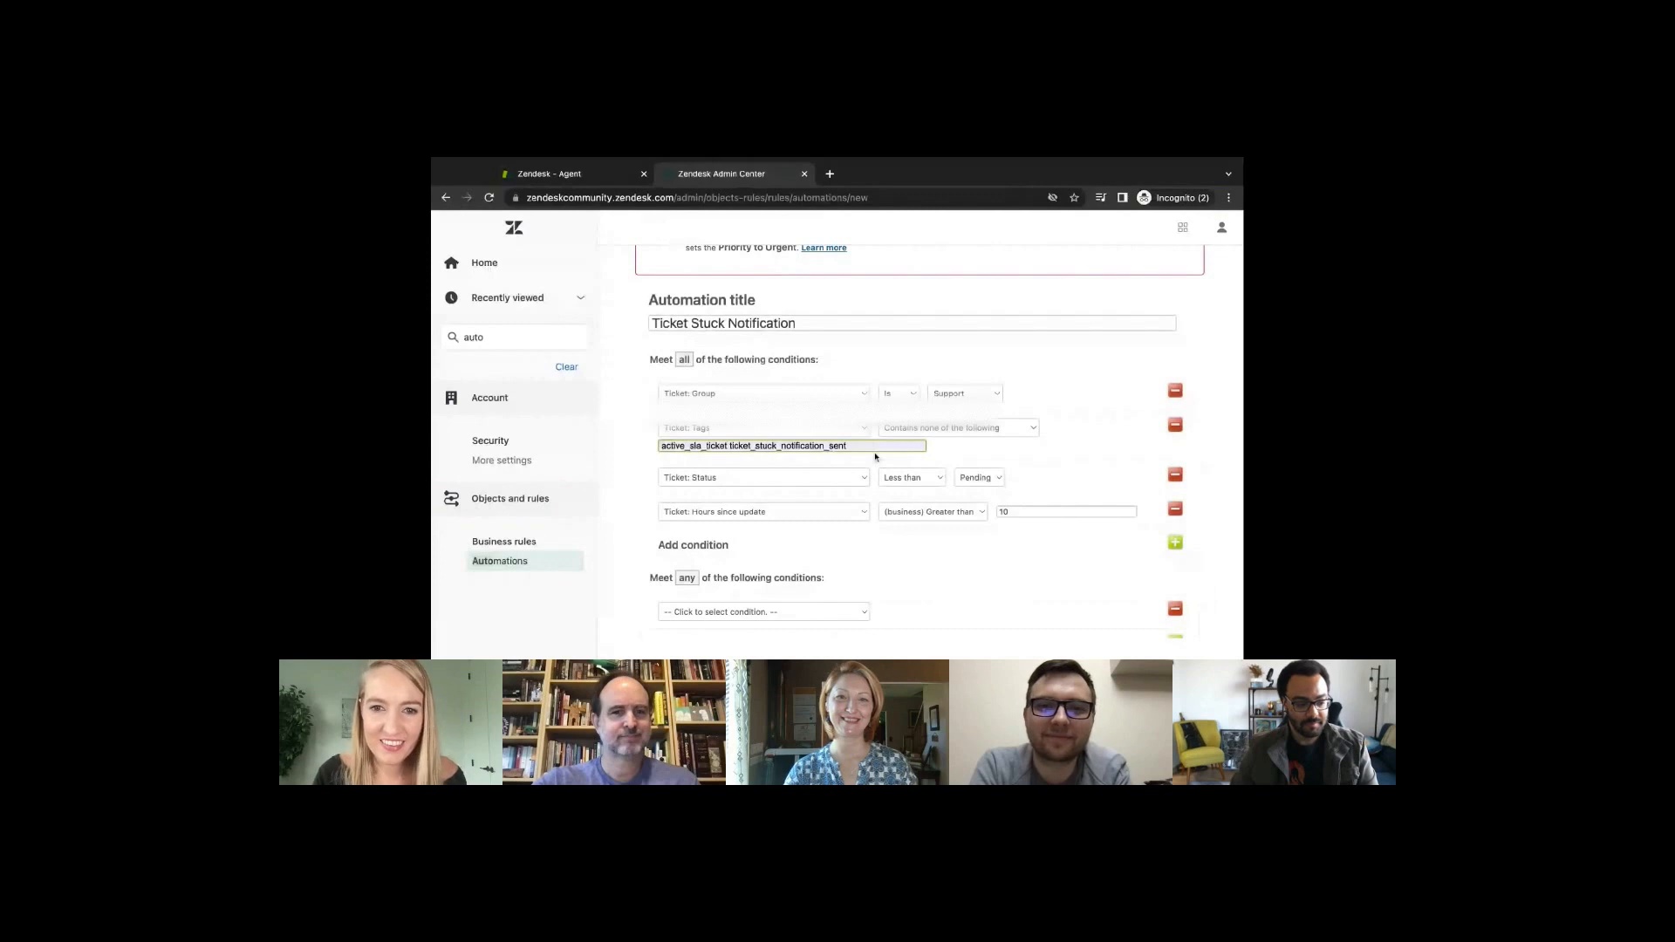
scroll(1111, 583, down, 5)
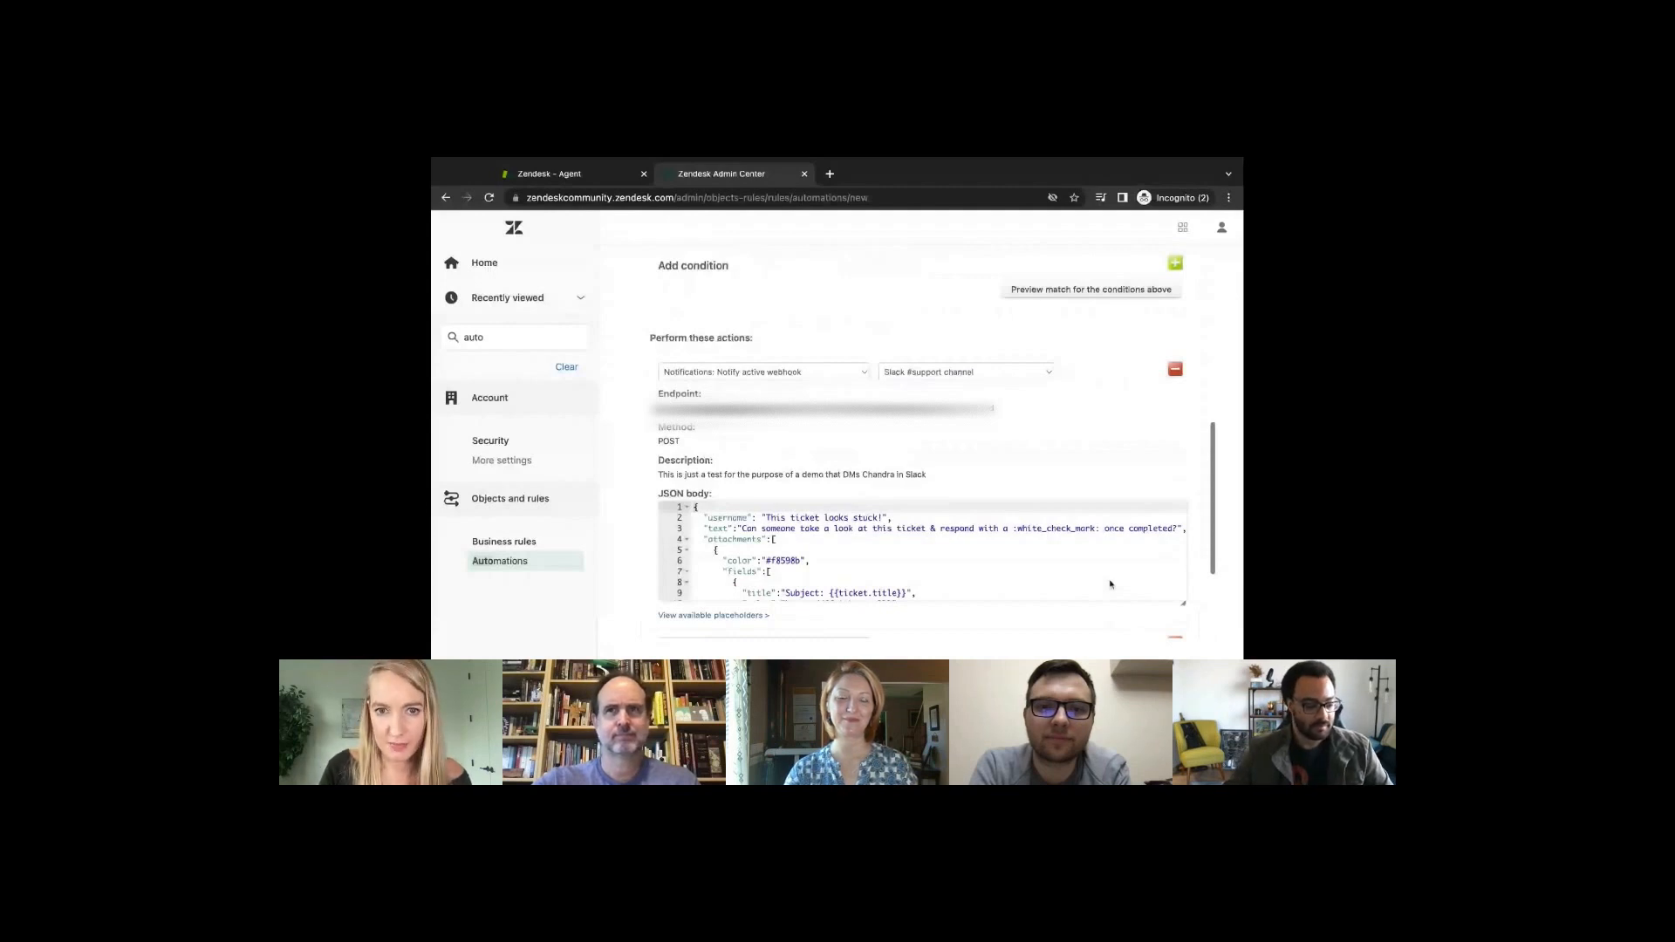
Step: Review the conditions of the Ticket Stuck Notification automation and create it
scroll(1111, 583, up, 5)
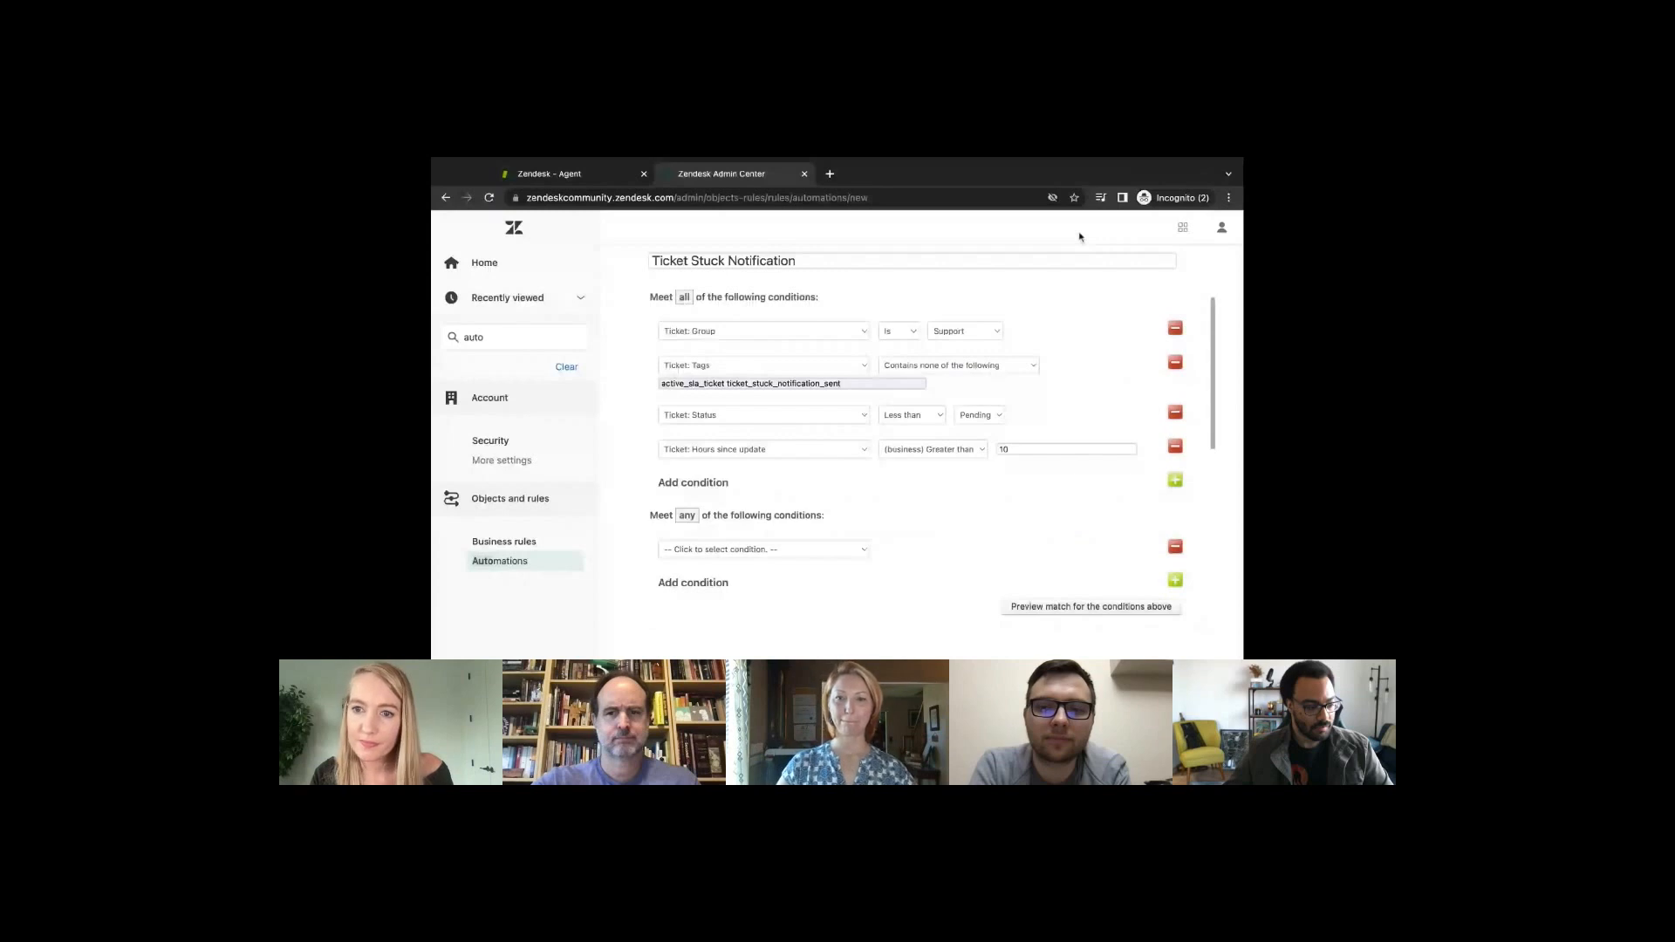
key(super+Tab)
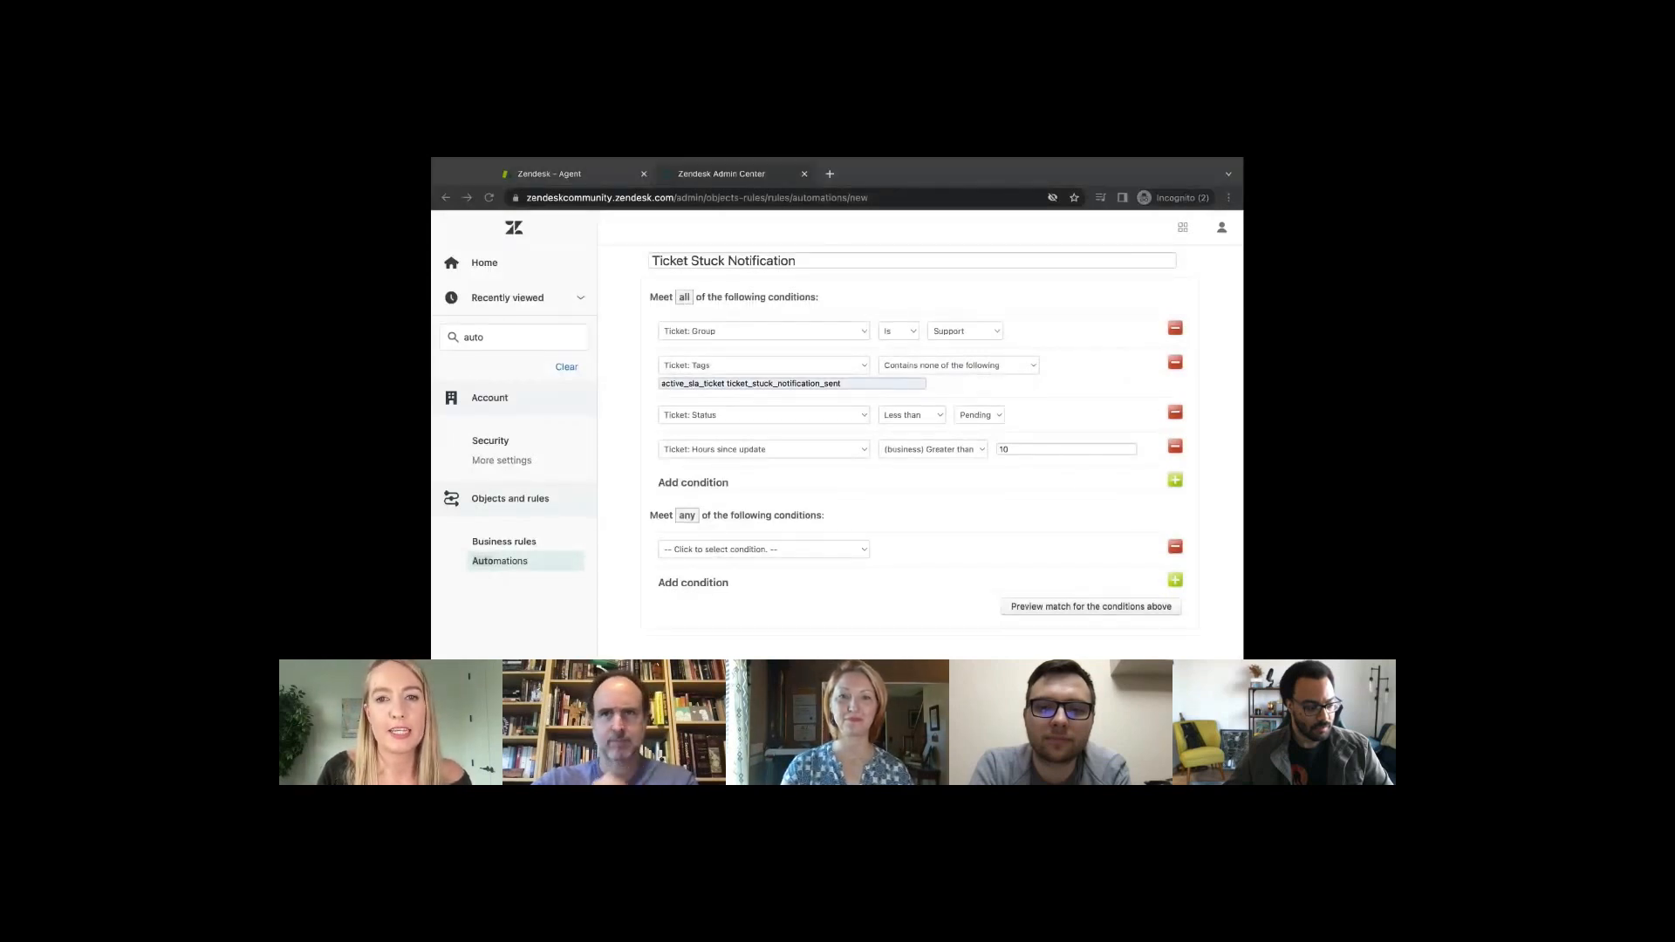
click(930, 388)
scroll(931, 388, up, 1)
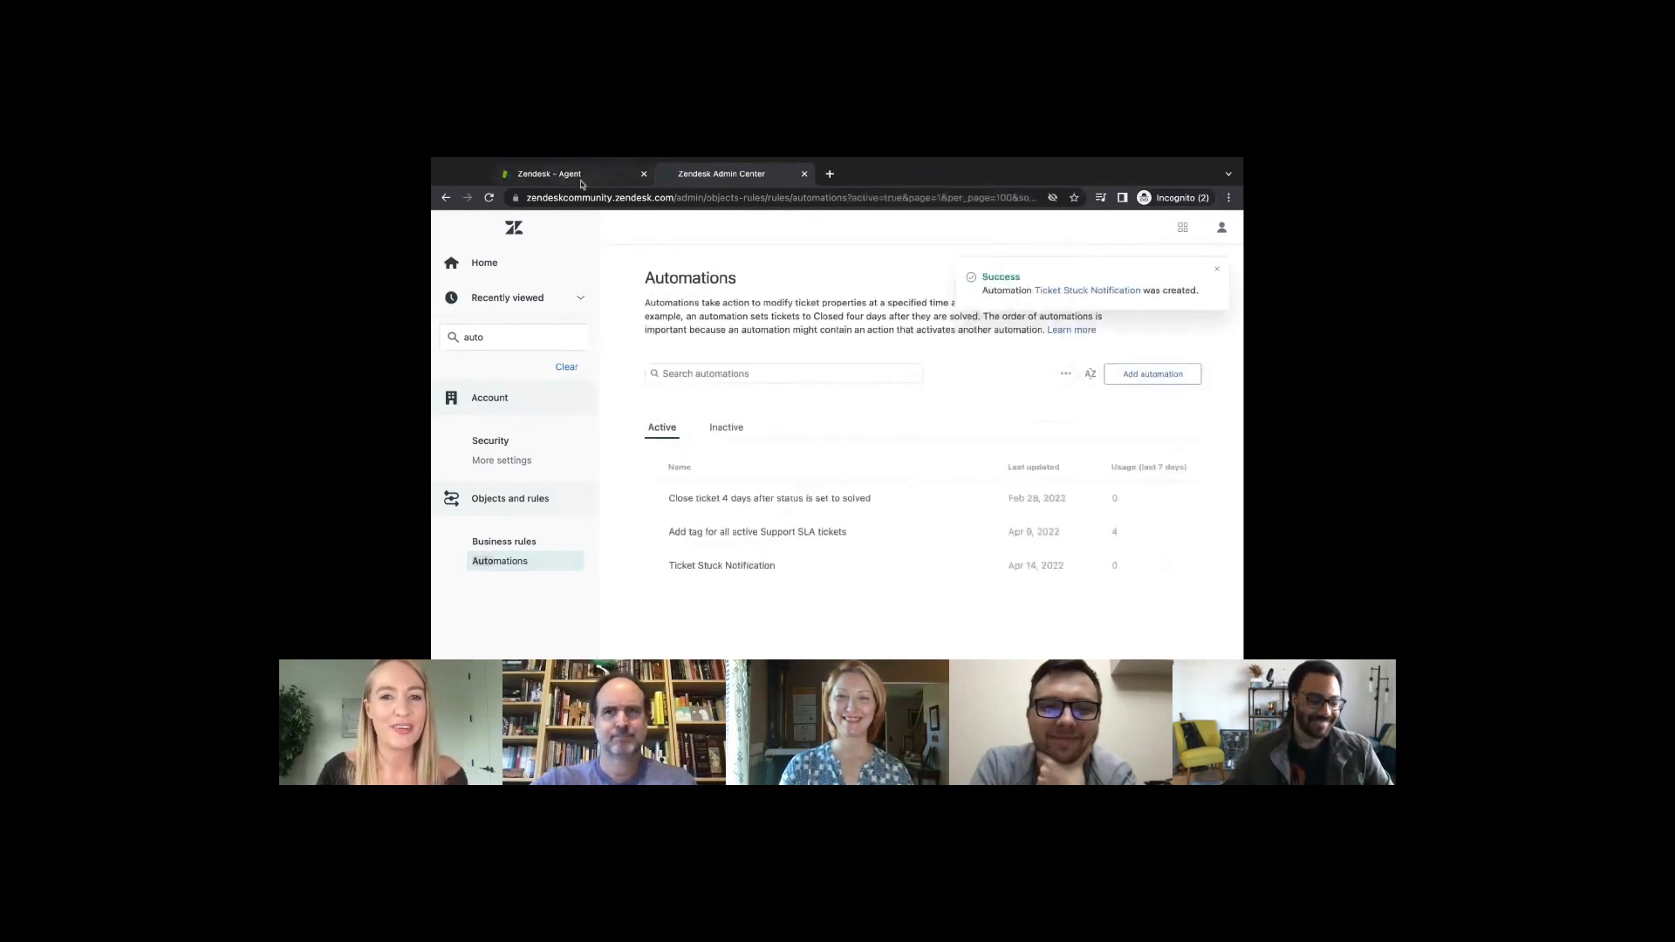
Step: Examine the tags on tickets #14 and #12 in the Demo Queue of the agent workspace
click(580, 181)
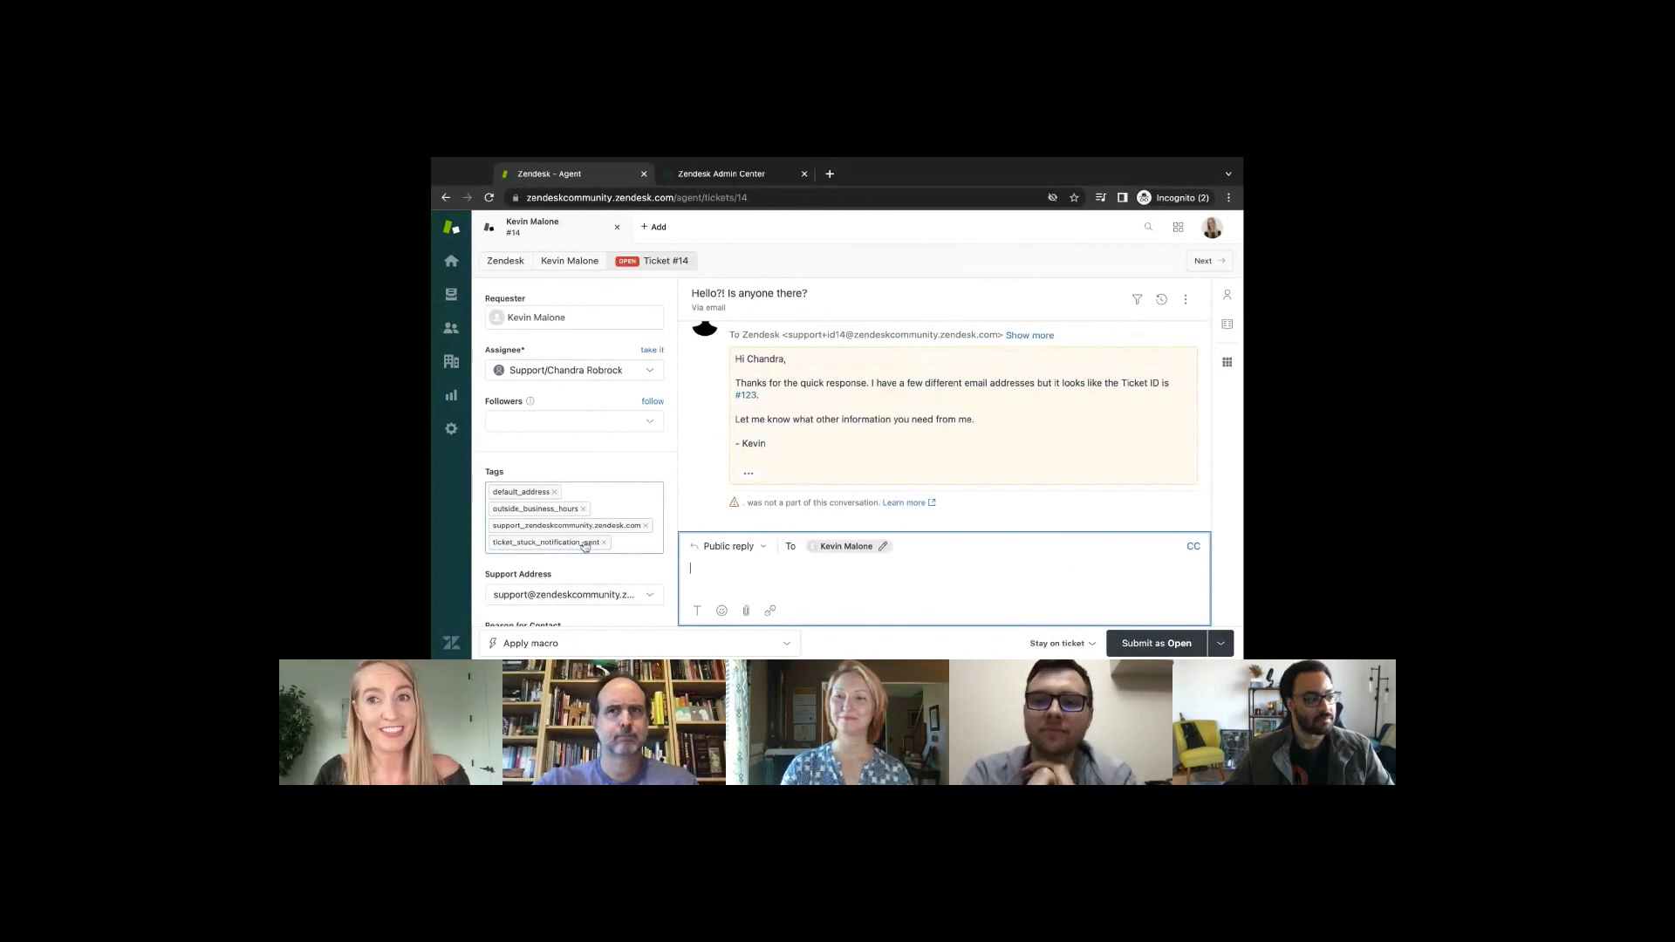
click(1210, 261)
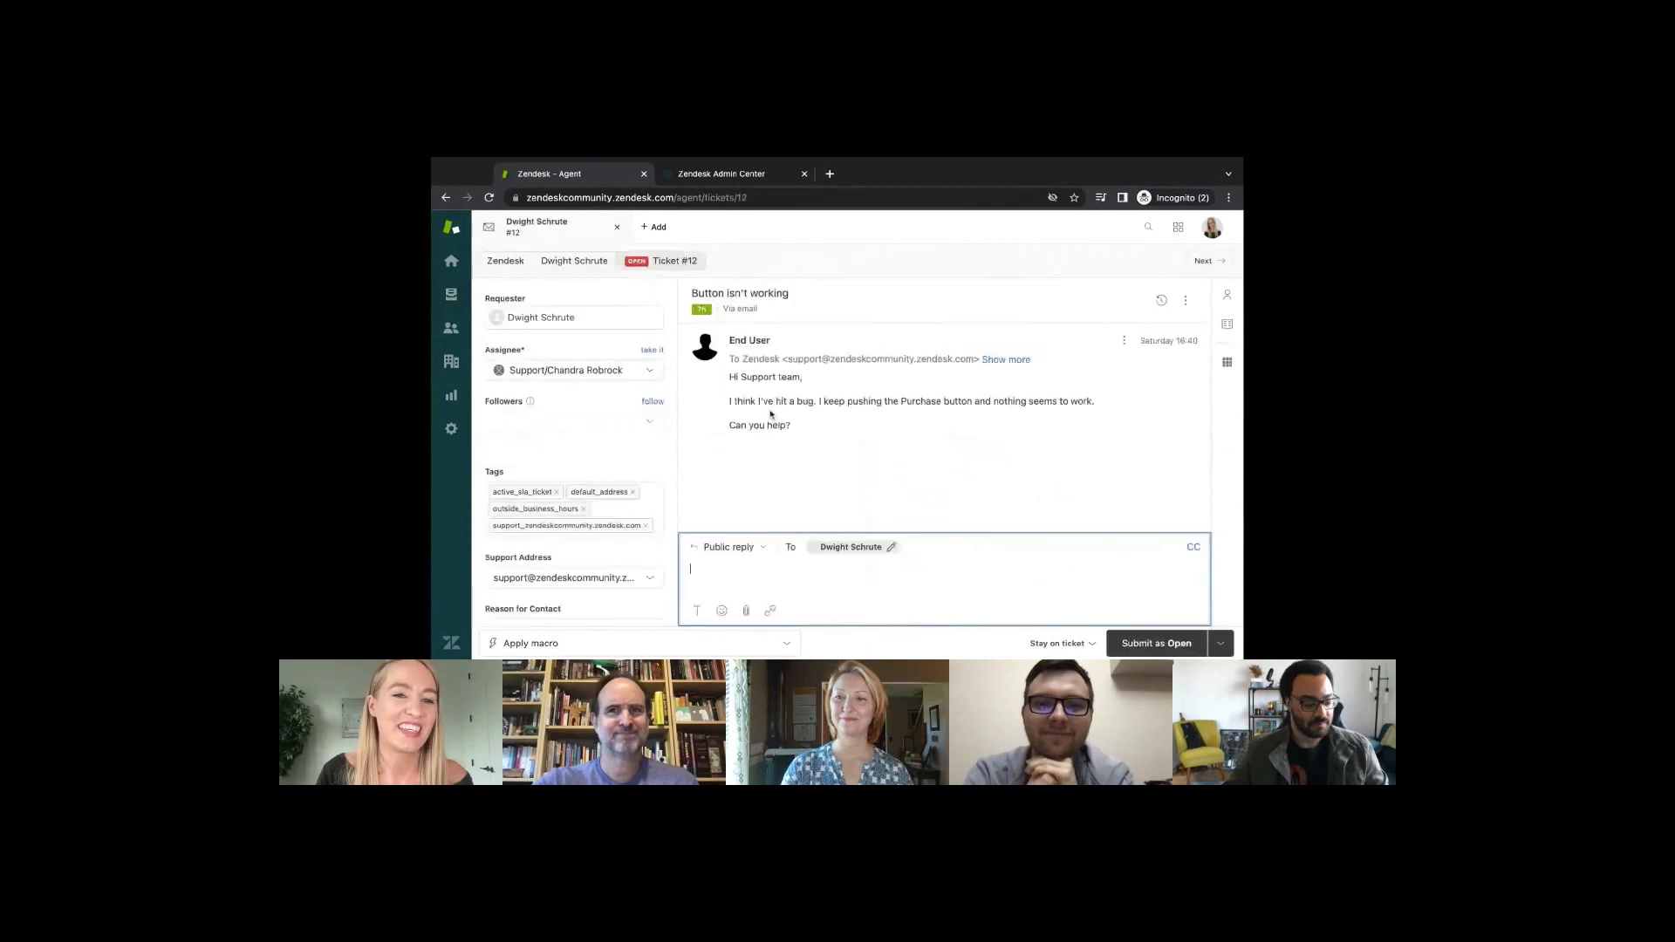
scroll(500, 397, down, 1)
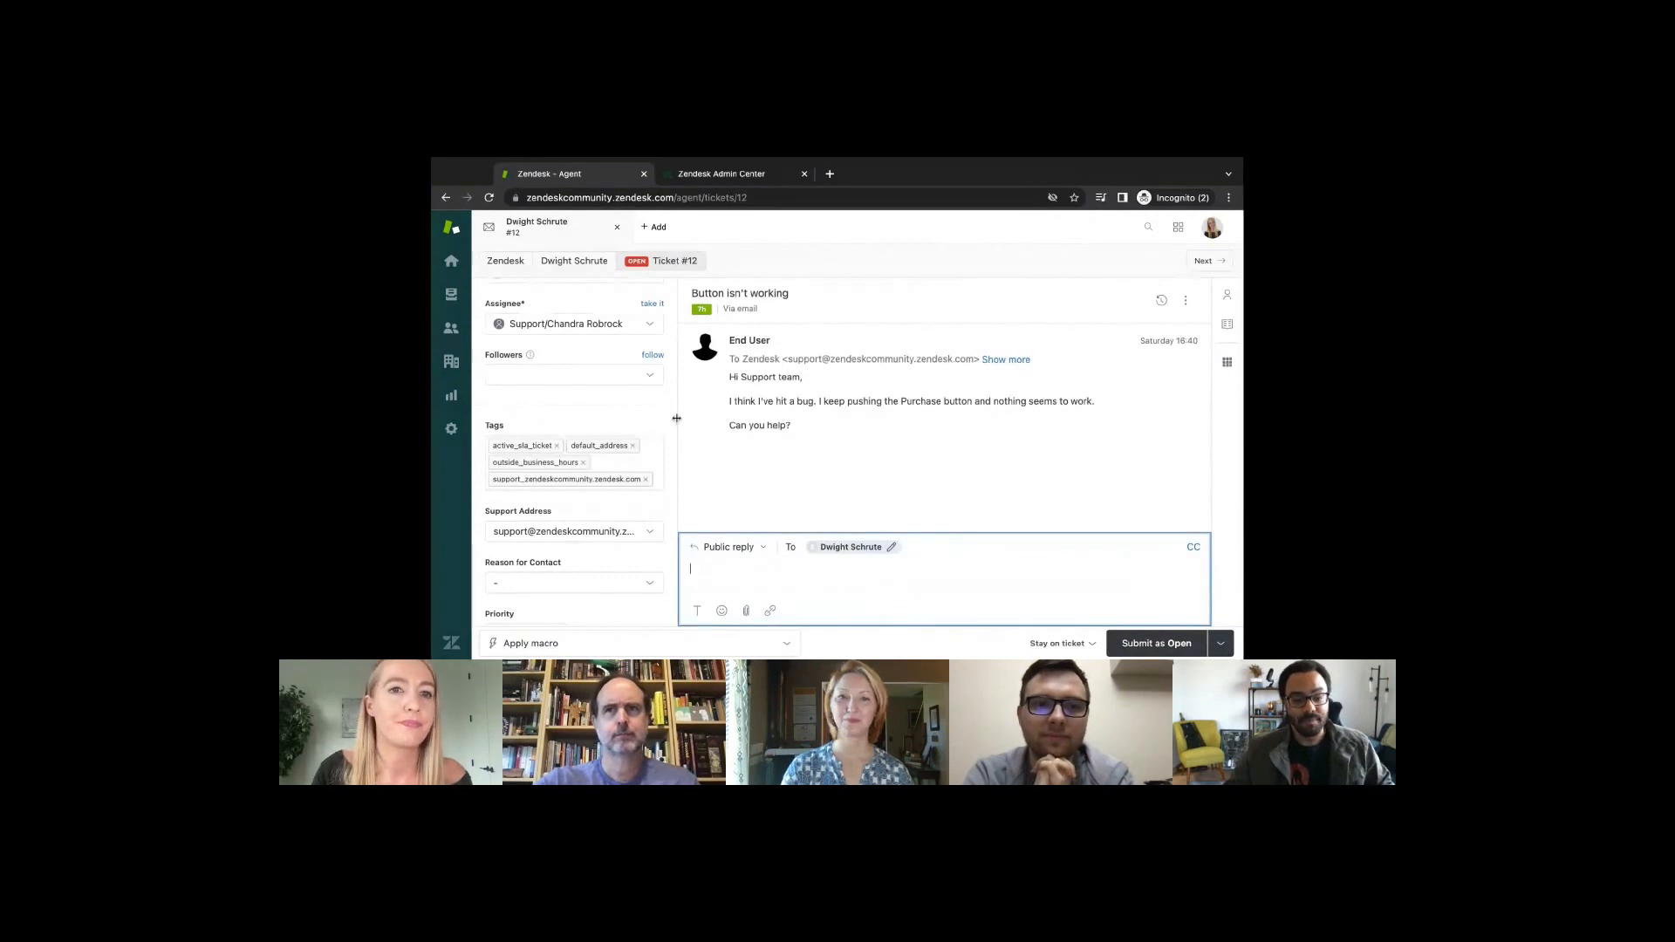
click(616, 228)
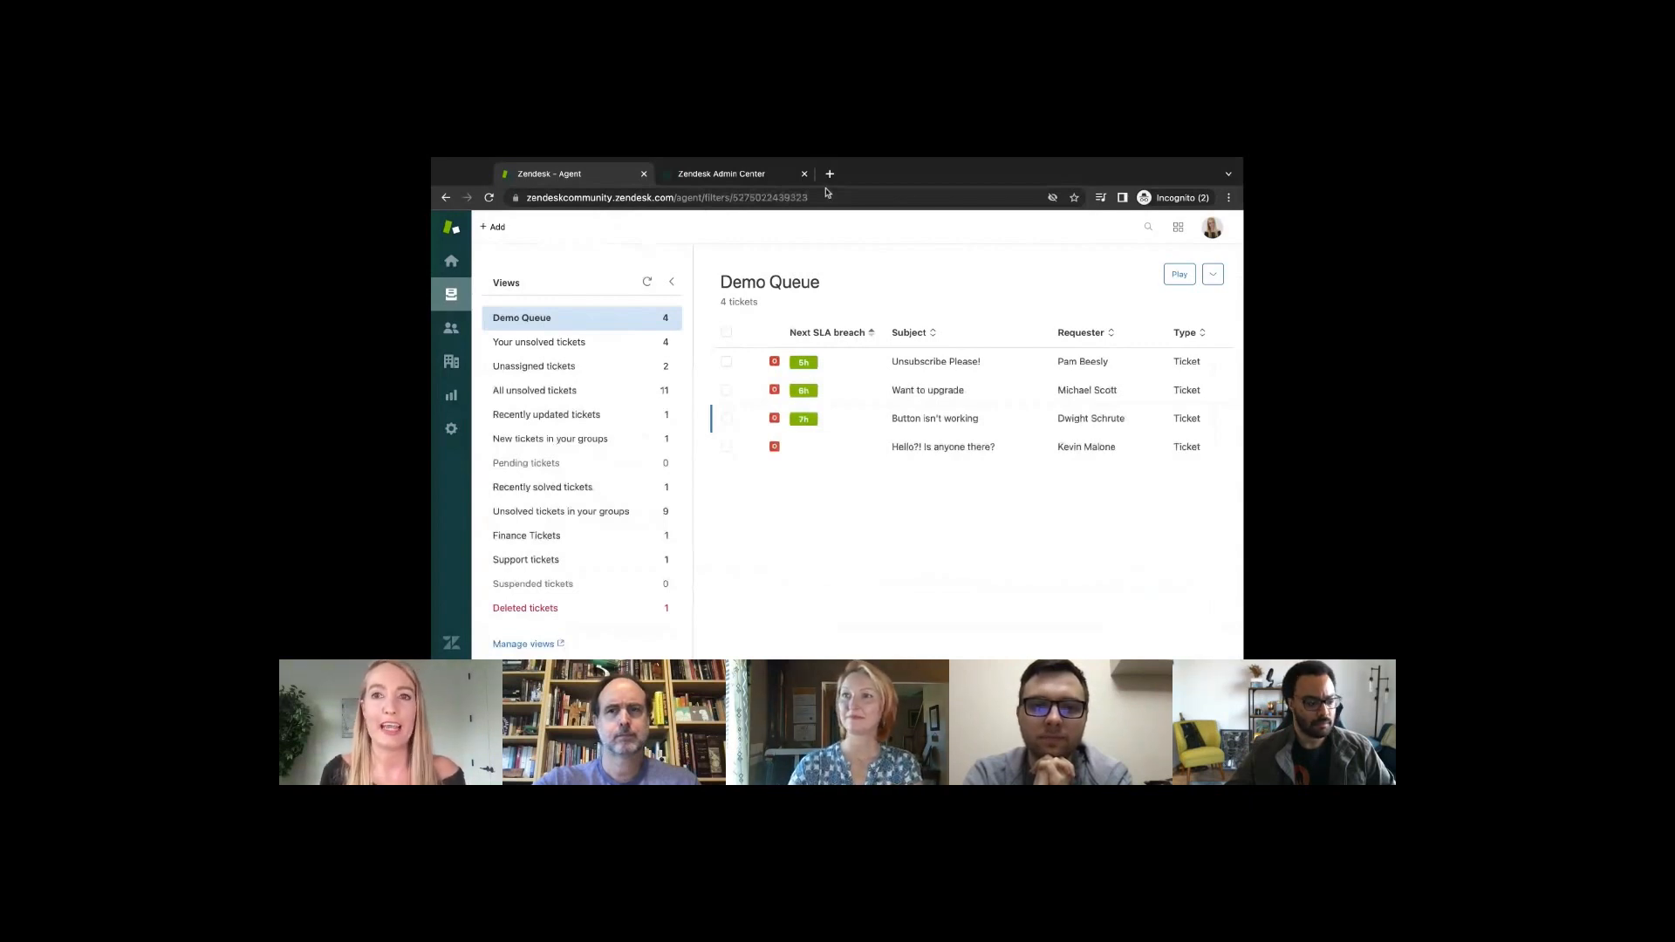
key(Return)
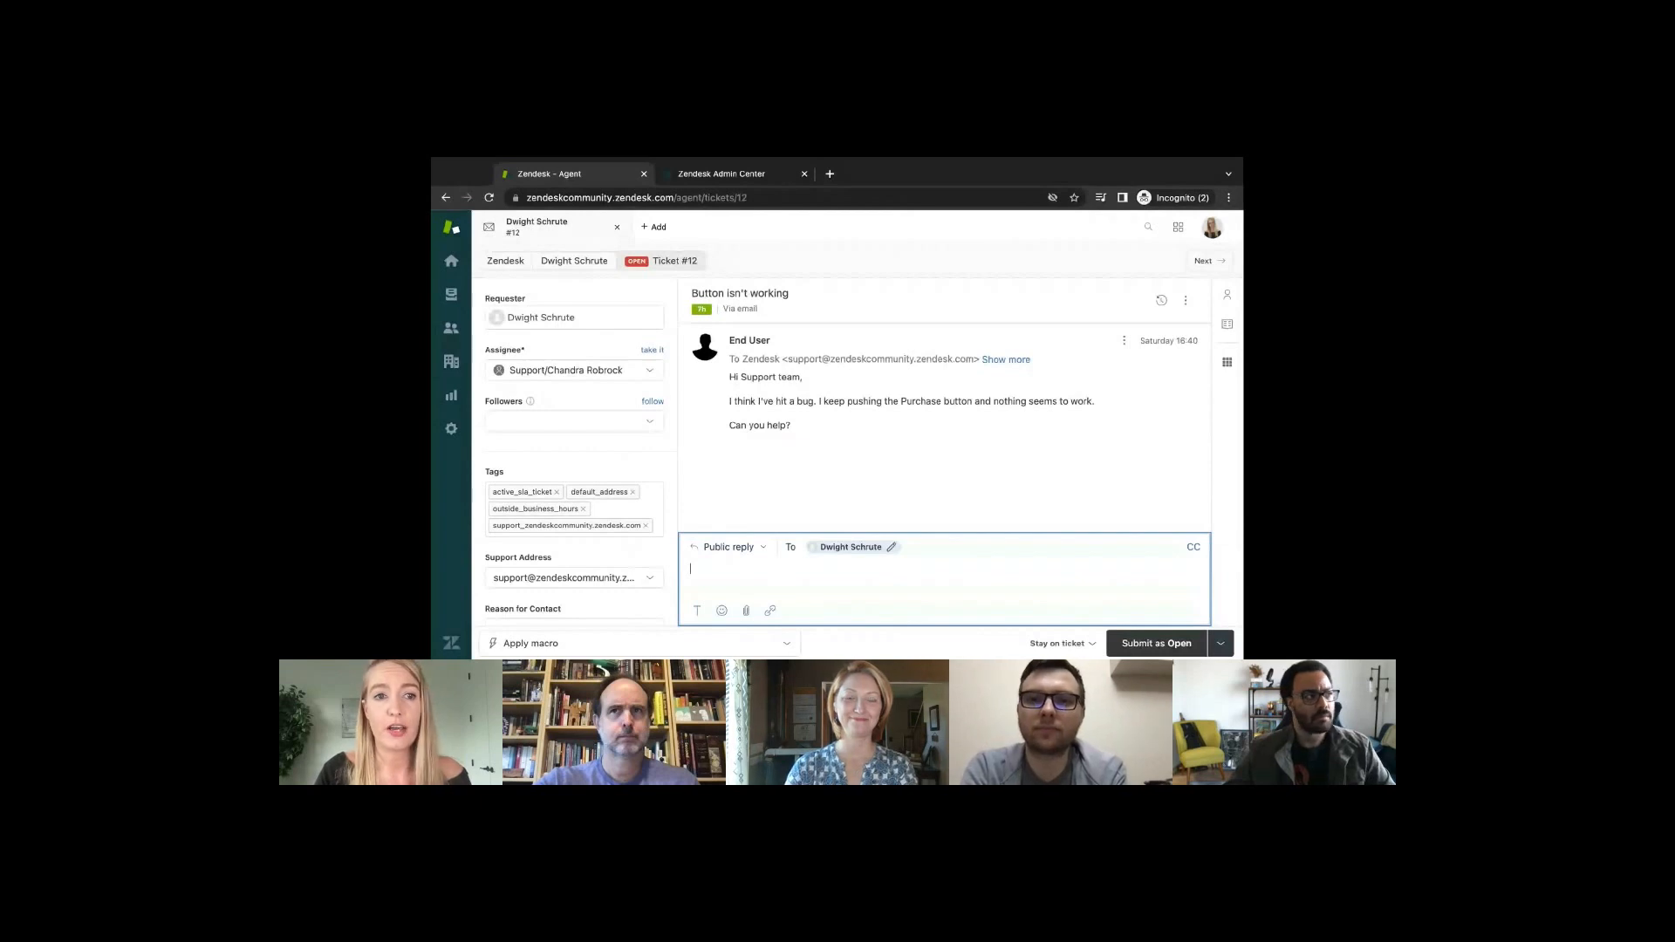
Step: Find the triggers page in Admin Center and start a new trigger named Remove tags in the Test category
key(ctrl+Tab)
click(514, 345)
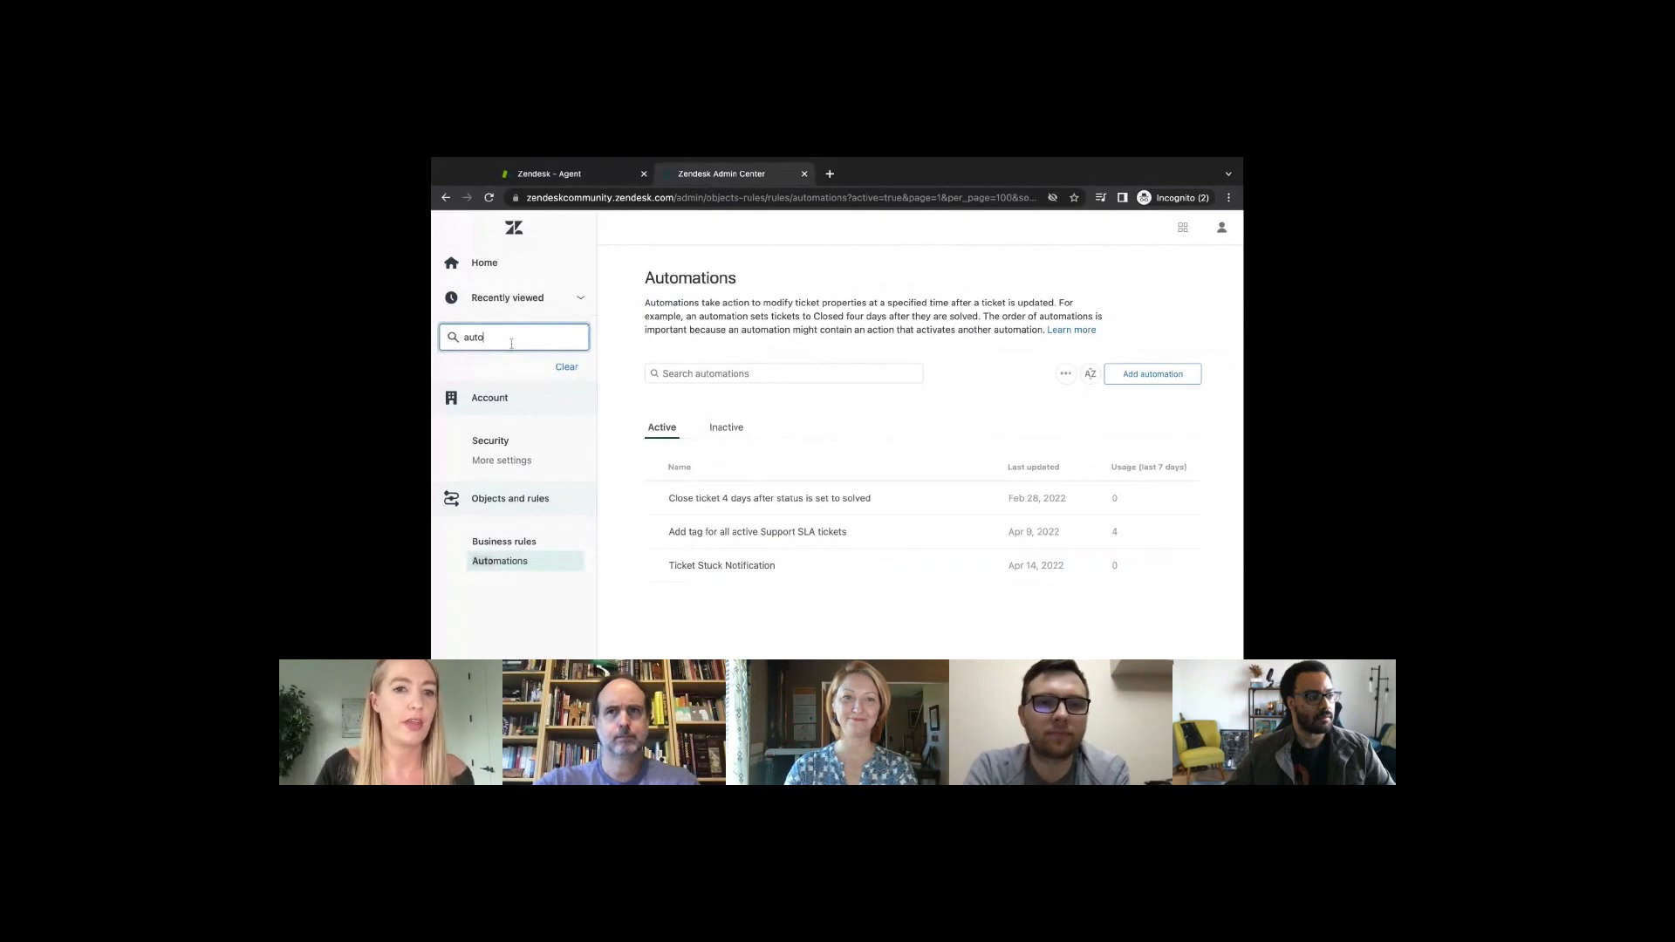
key(ctrl+a)
text(trig)
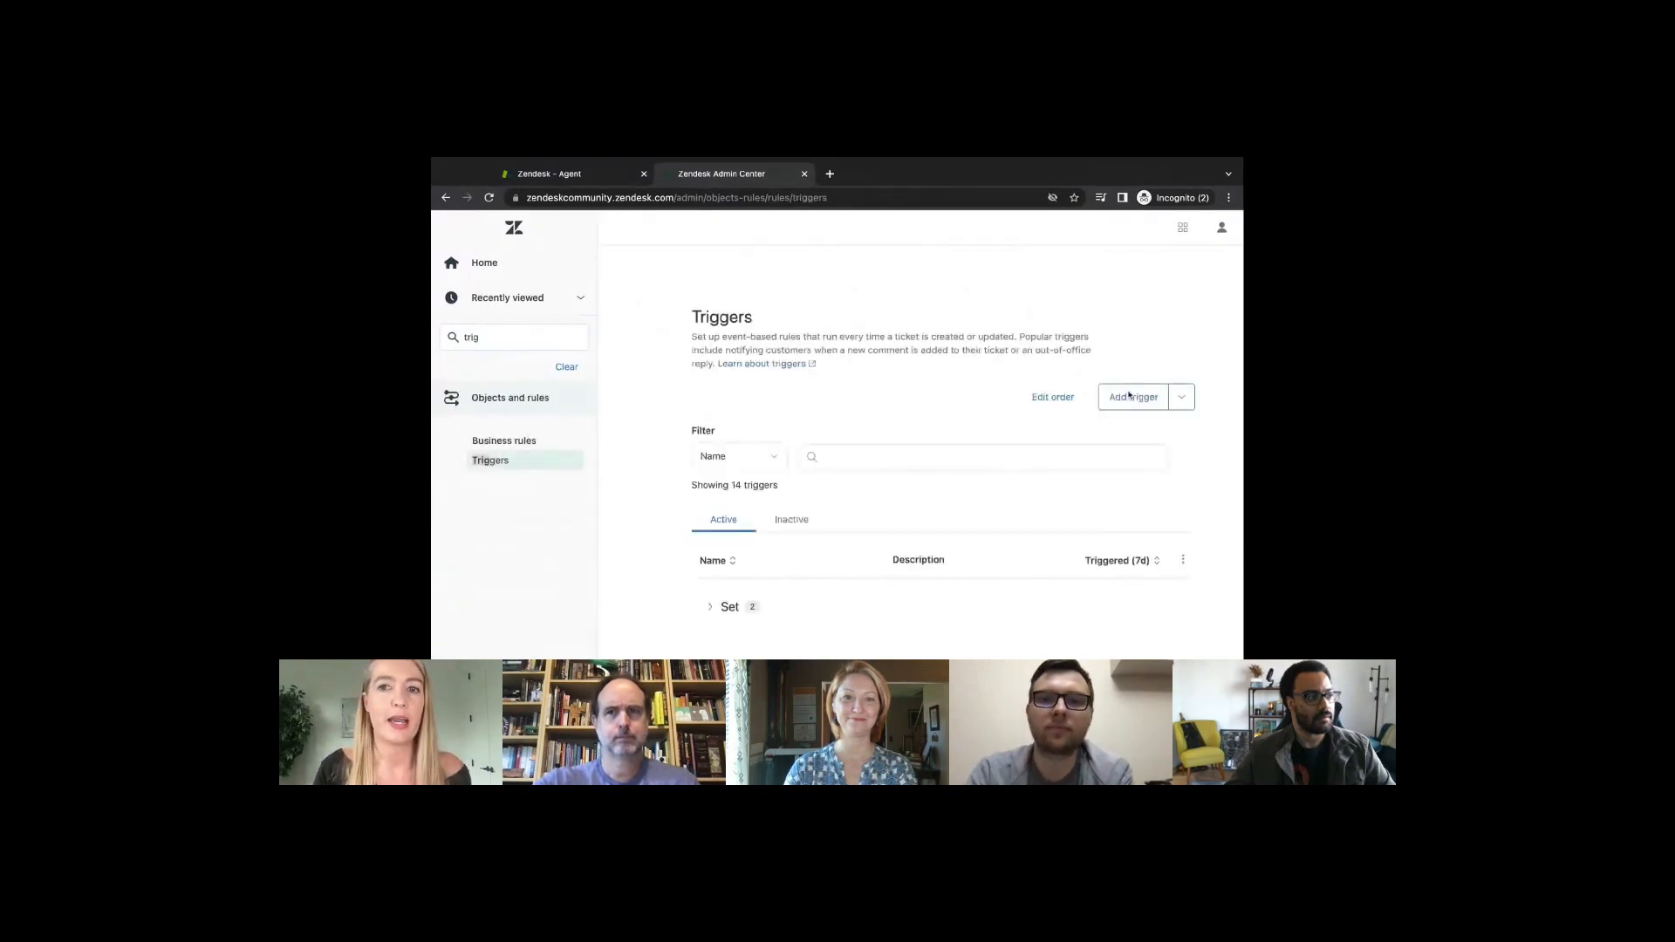
click(1129, 394)
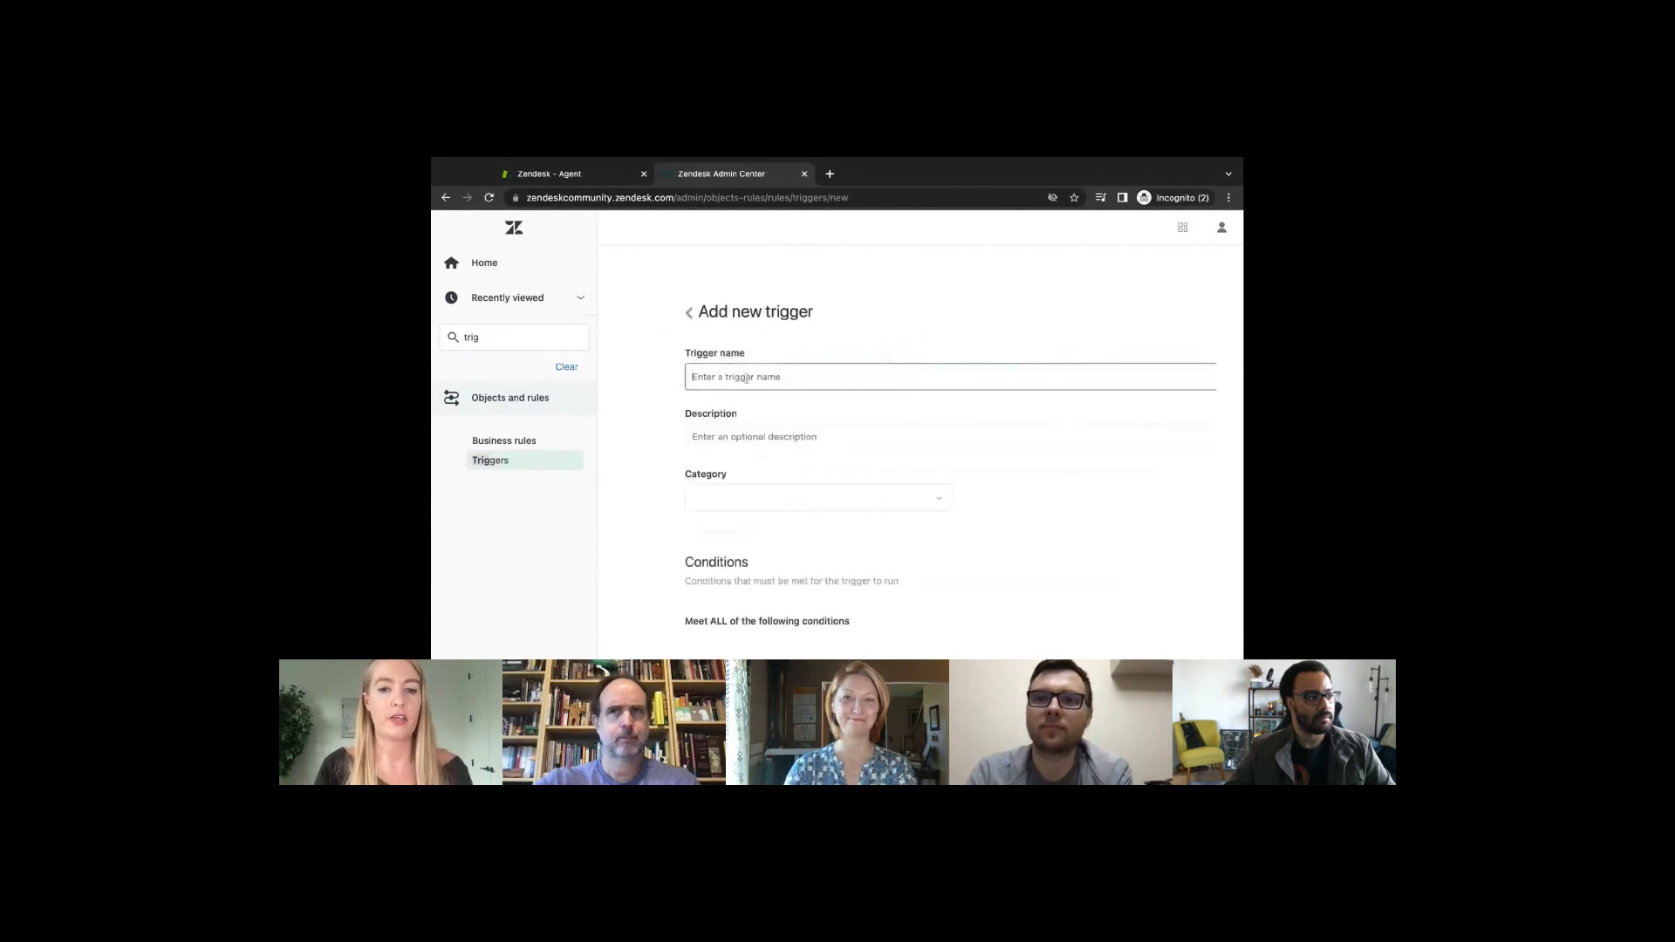
text(Remove tags)
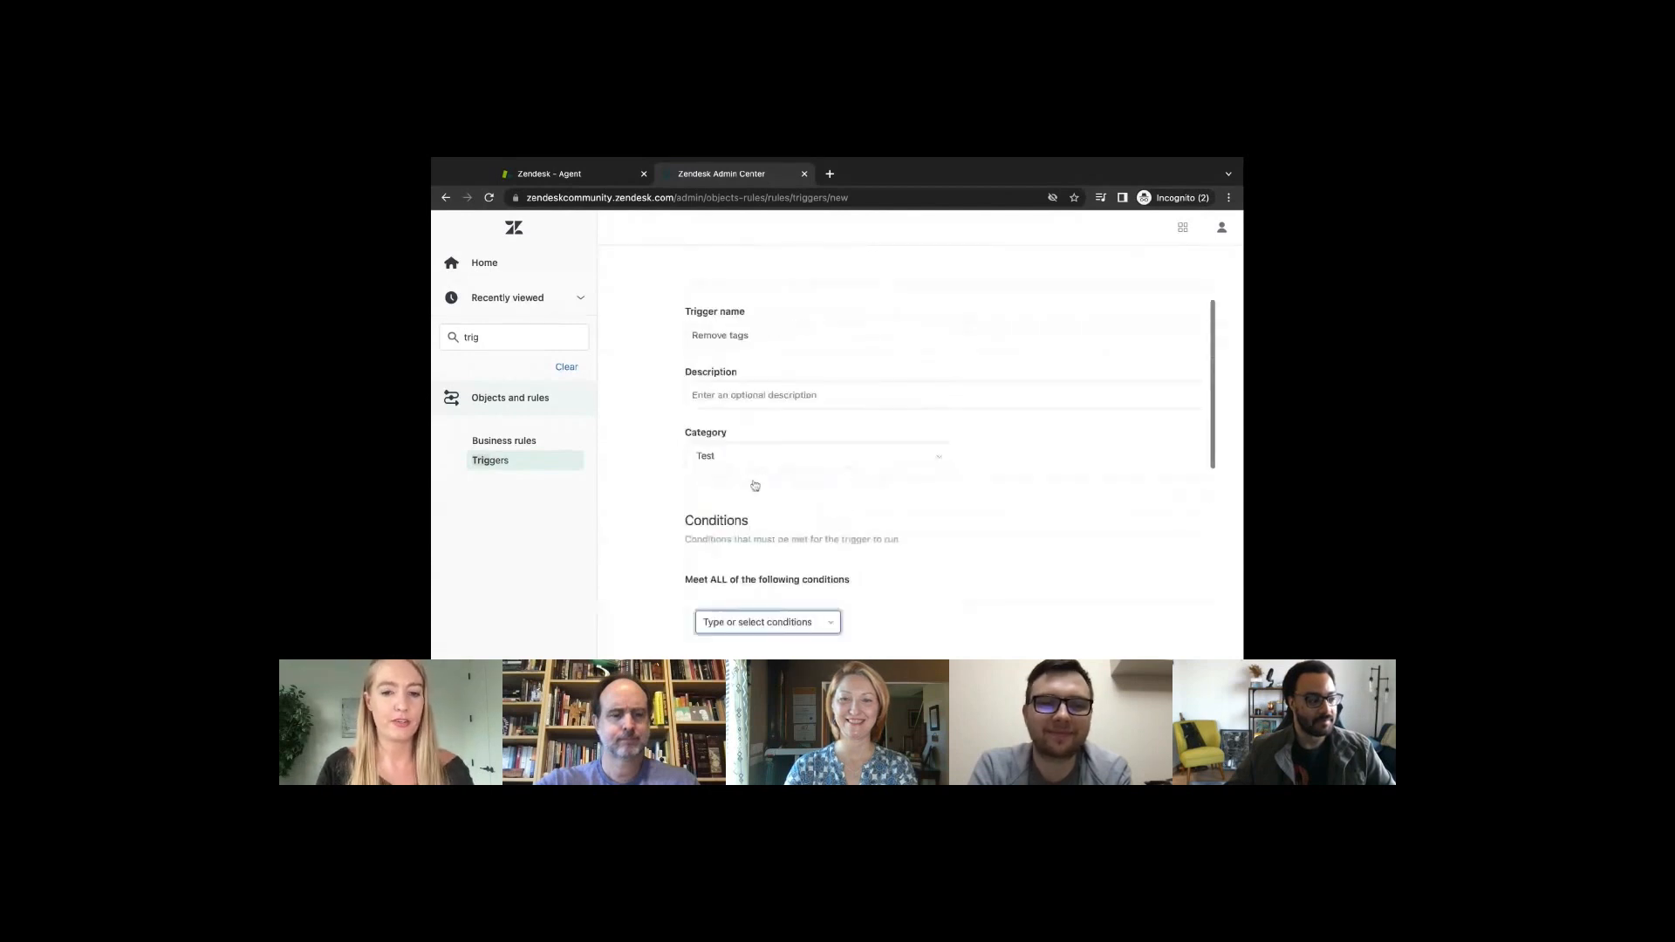
Step: Add all-conditions for tags containing at least one of active_sla_ticket and ticket_stuck_notification_sent, and for Comment Is Public
click(767, 554)
text(ta)
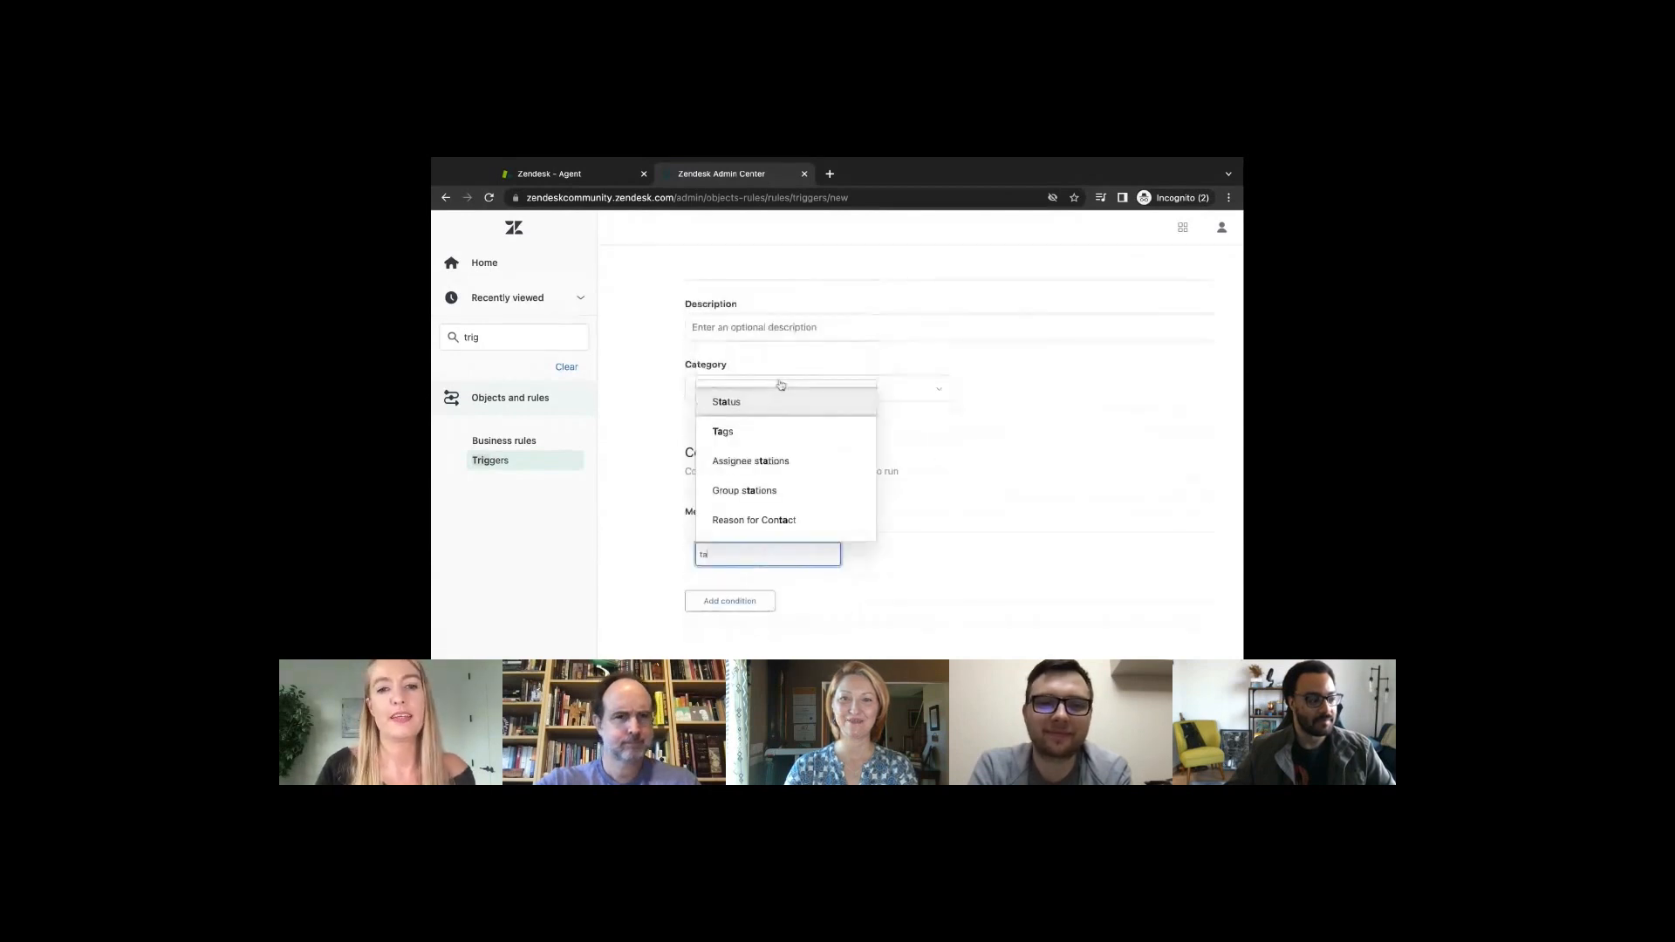
text(g)
click(815, 589)
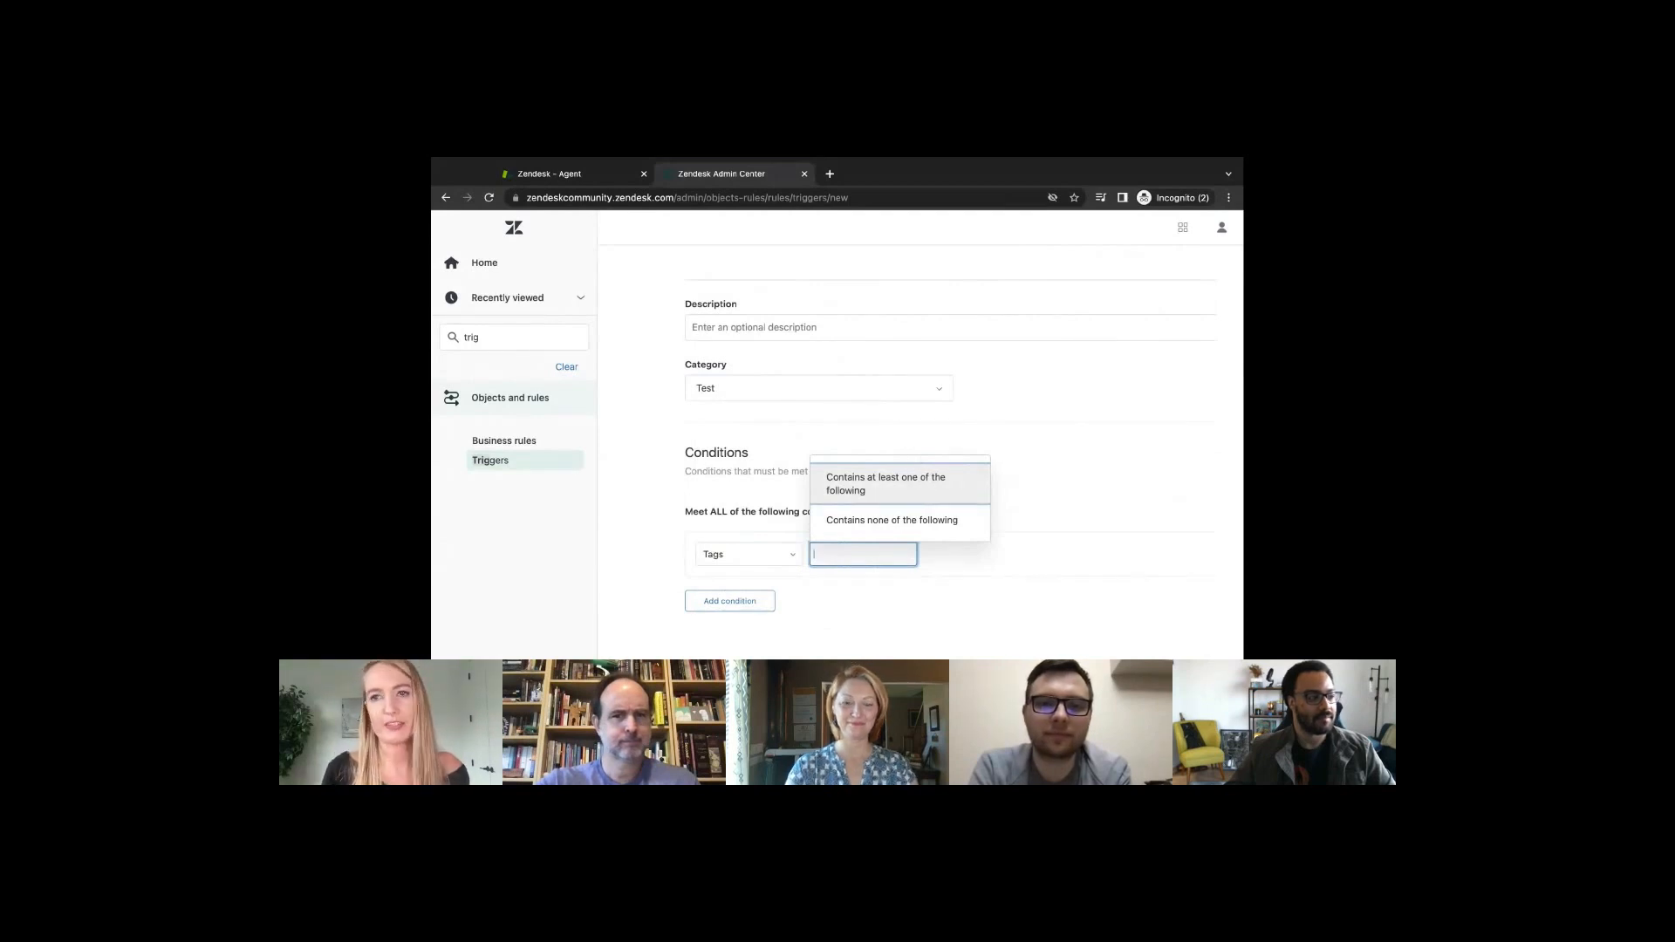
key(Return)
text(ac)
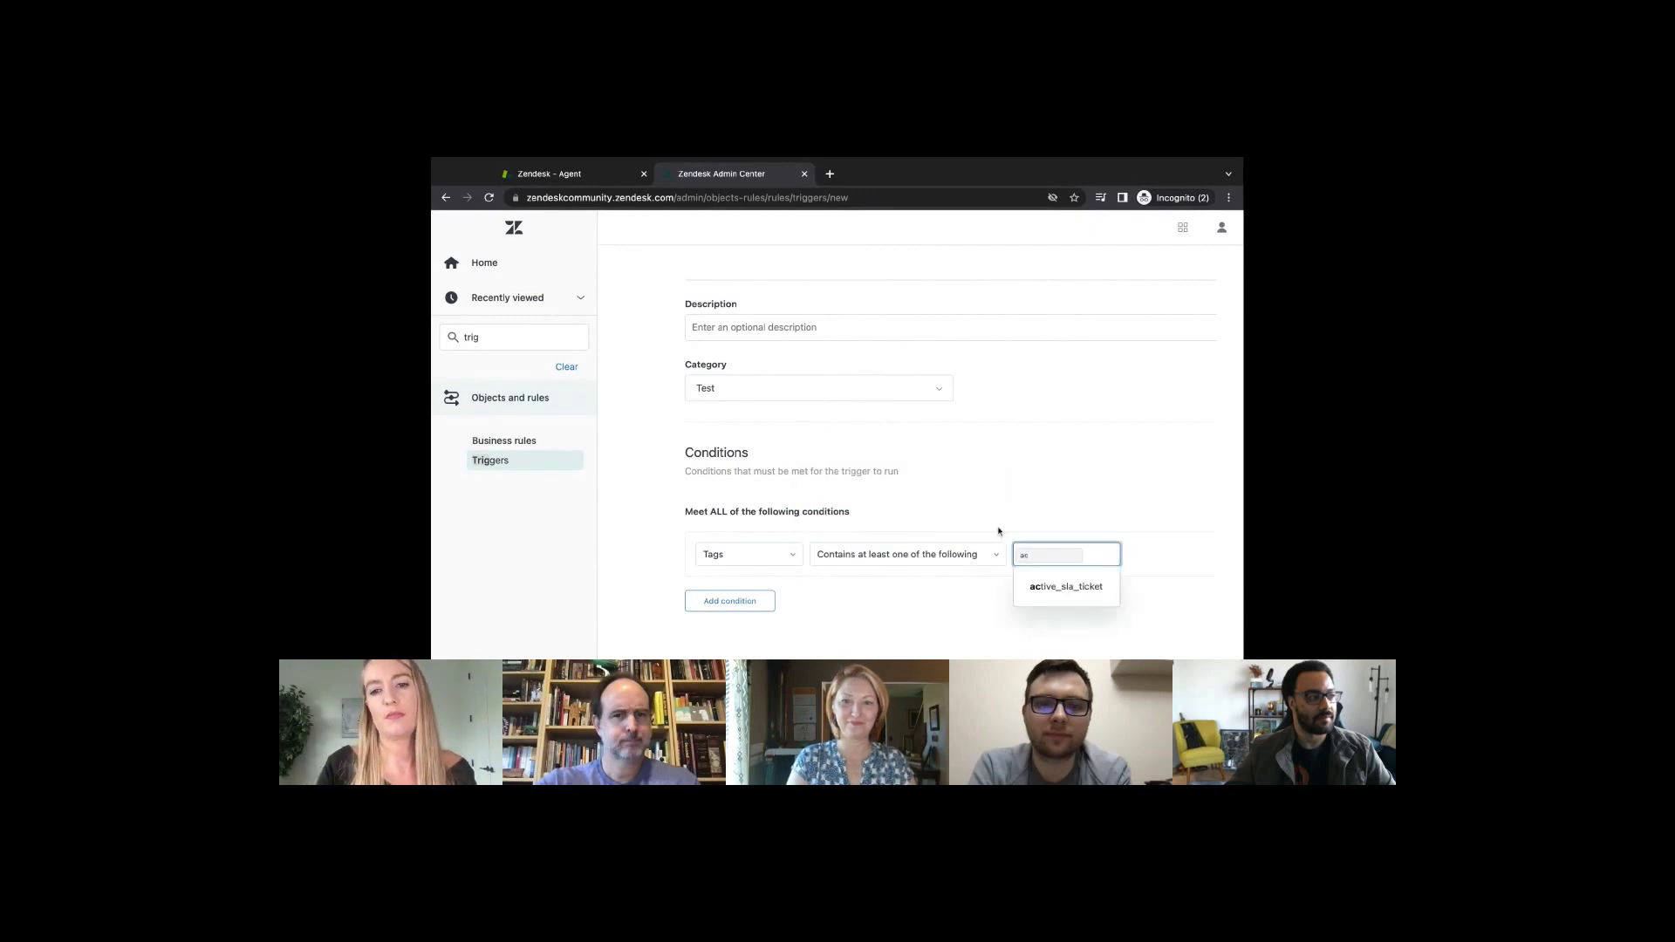
click(1075, 591)
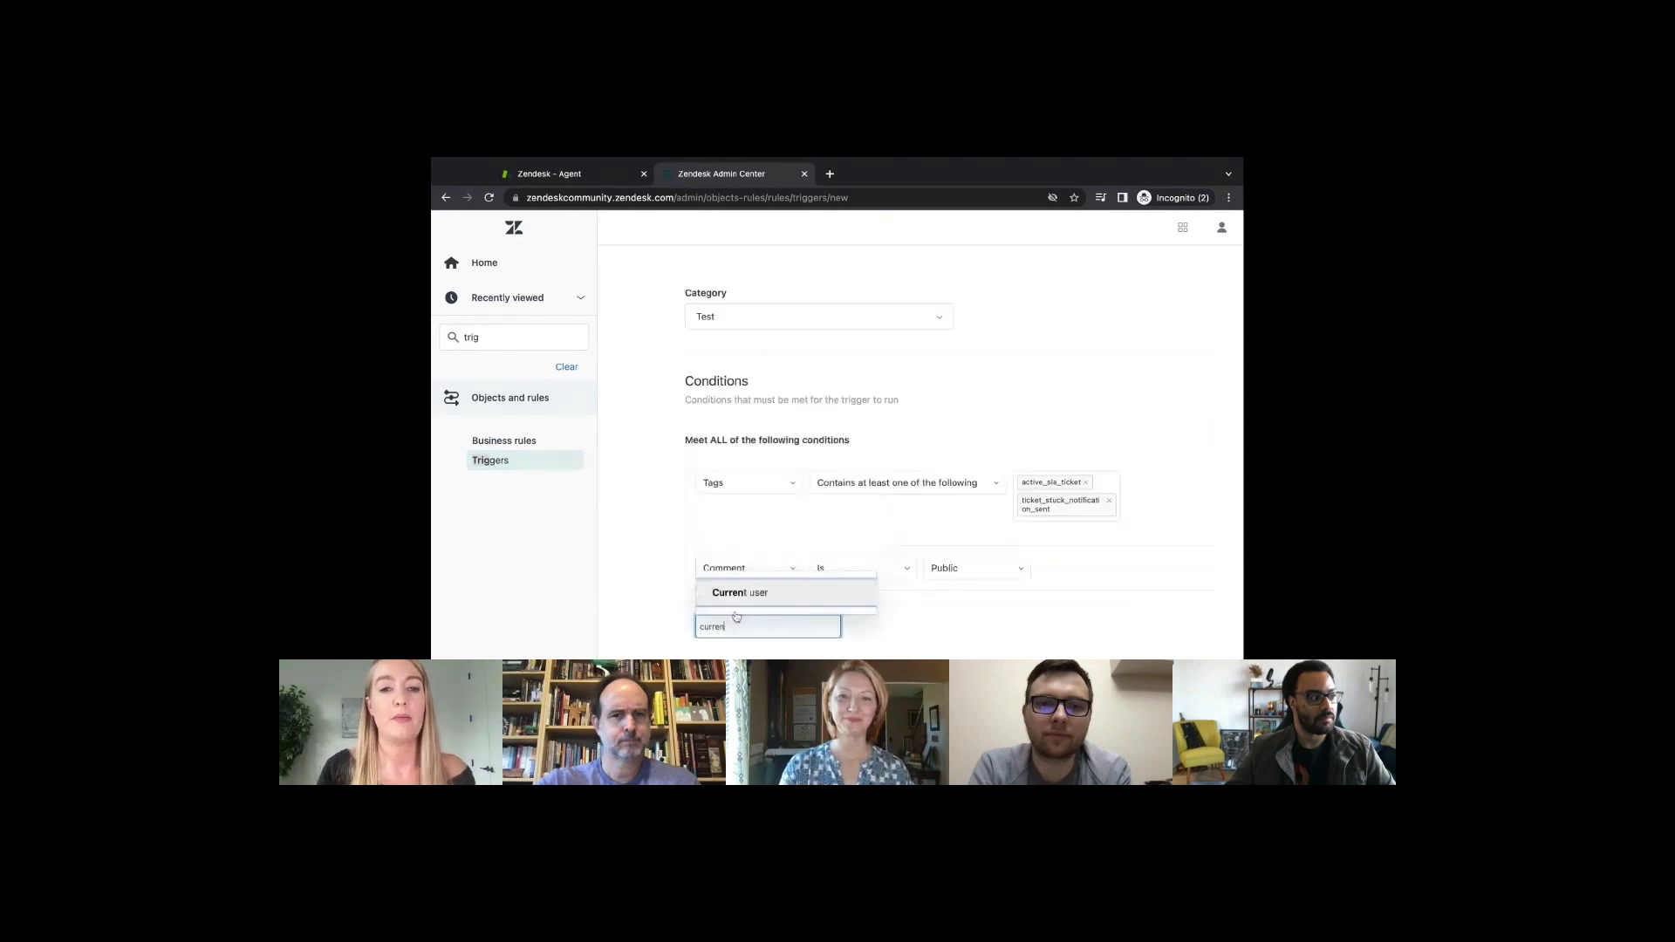
Step: Add the condition Current user Is (agent) and a Remove tags action for active_sla_ticket, and save the trigger
click(756, 592)
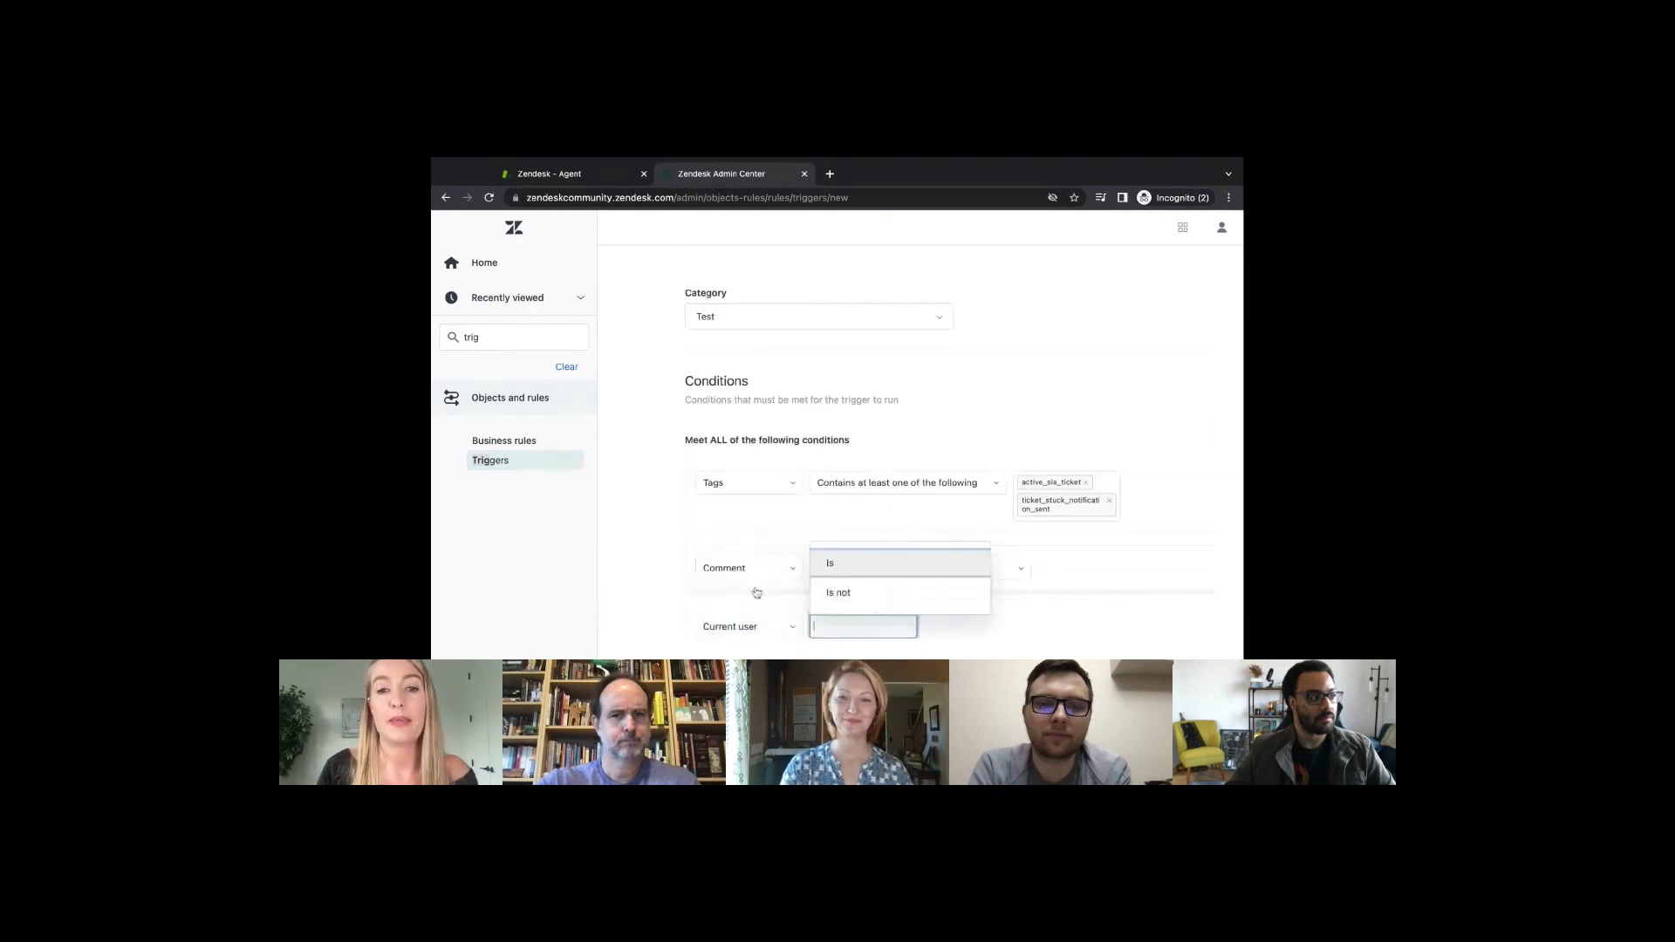
click(912, 564)
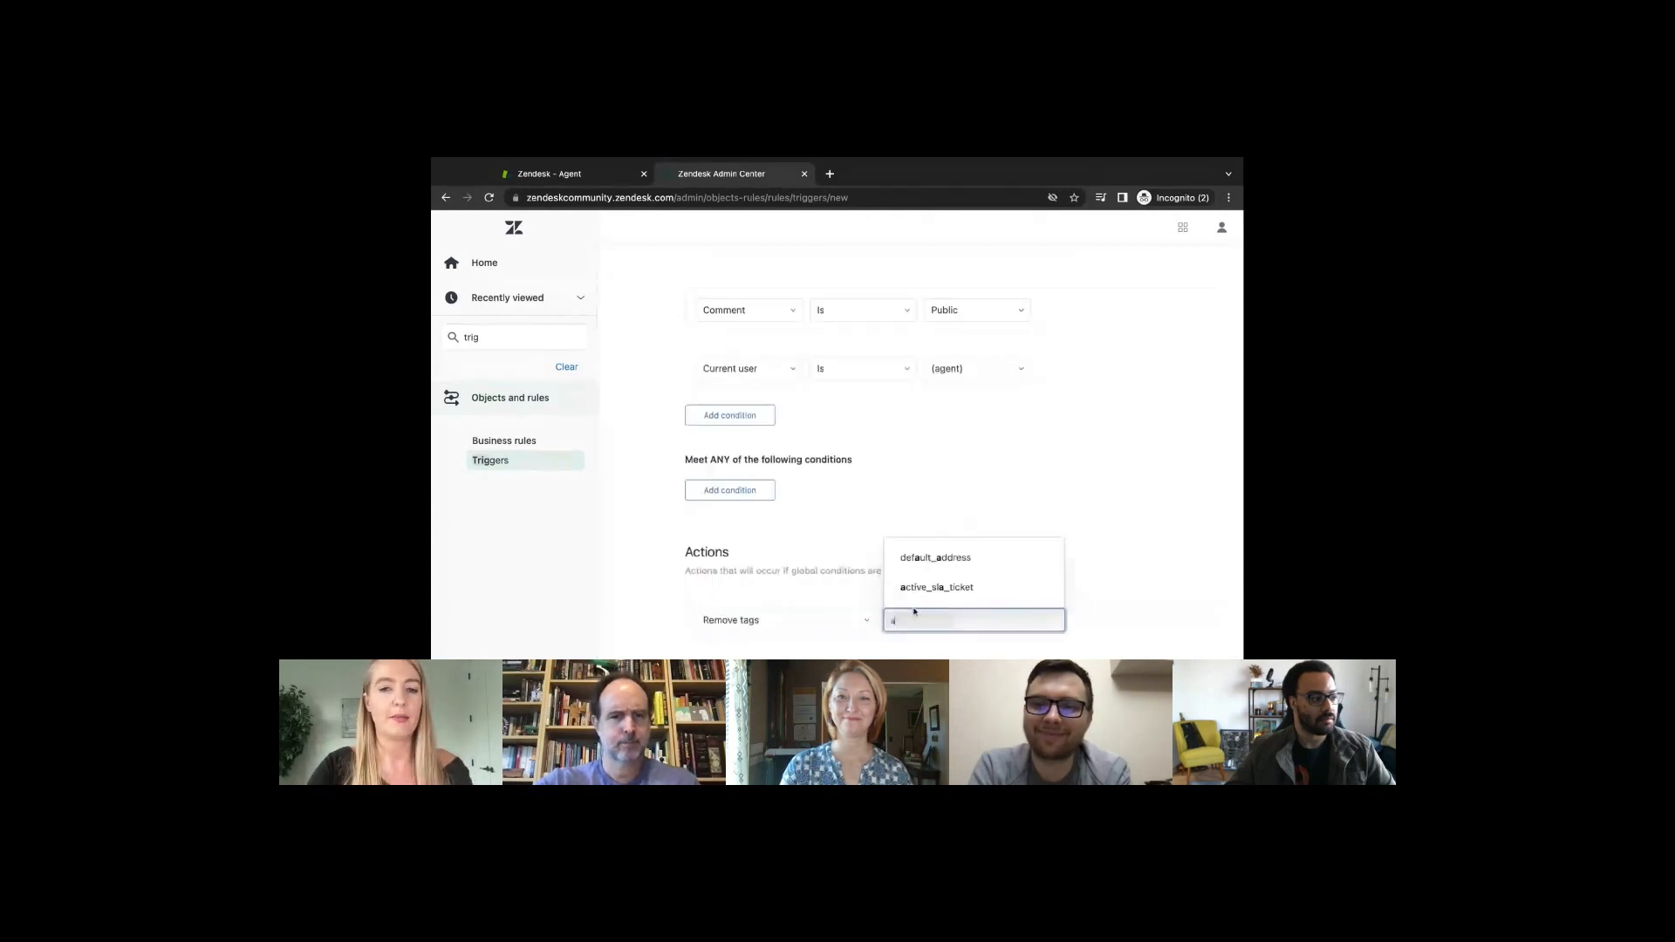
text(c)
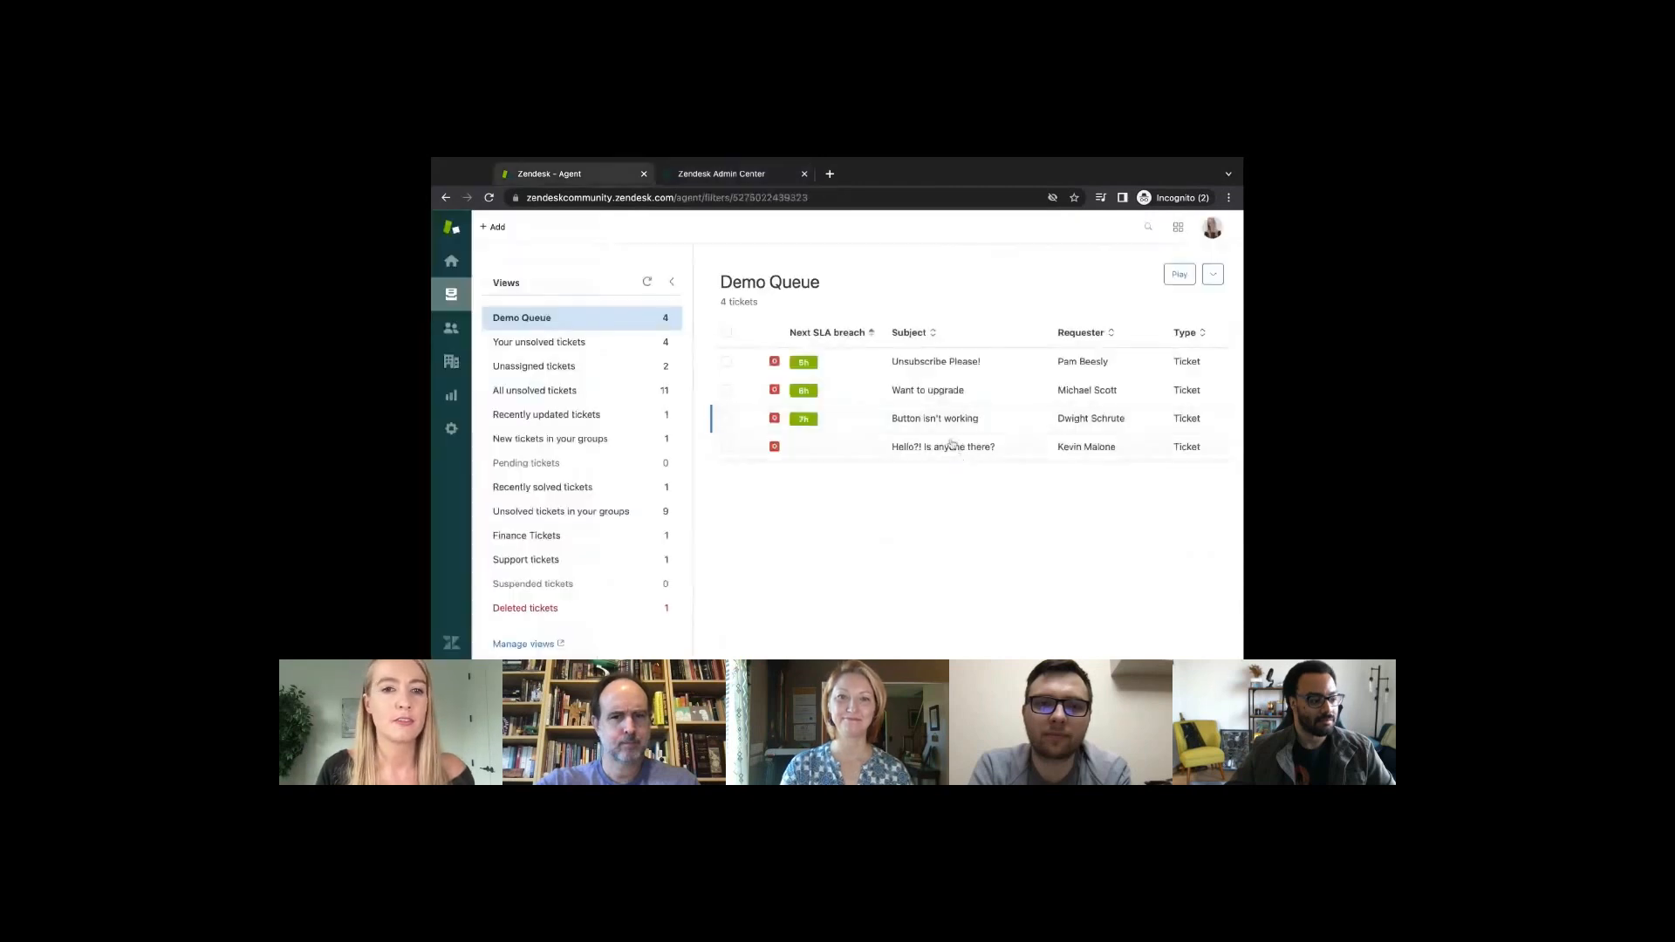
Step: Open ticket #14 "Hello?! Is anyone there?" and submit the public reply "Send test response" as Open to test the trigger
click(955, 446)
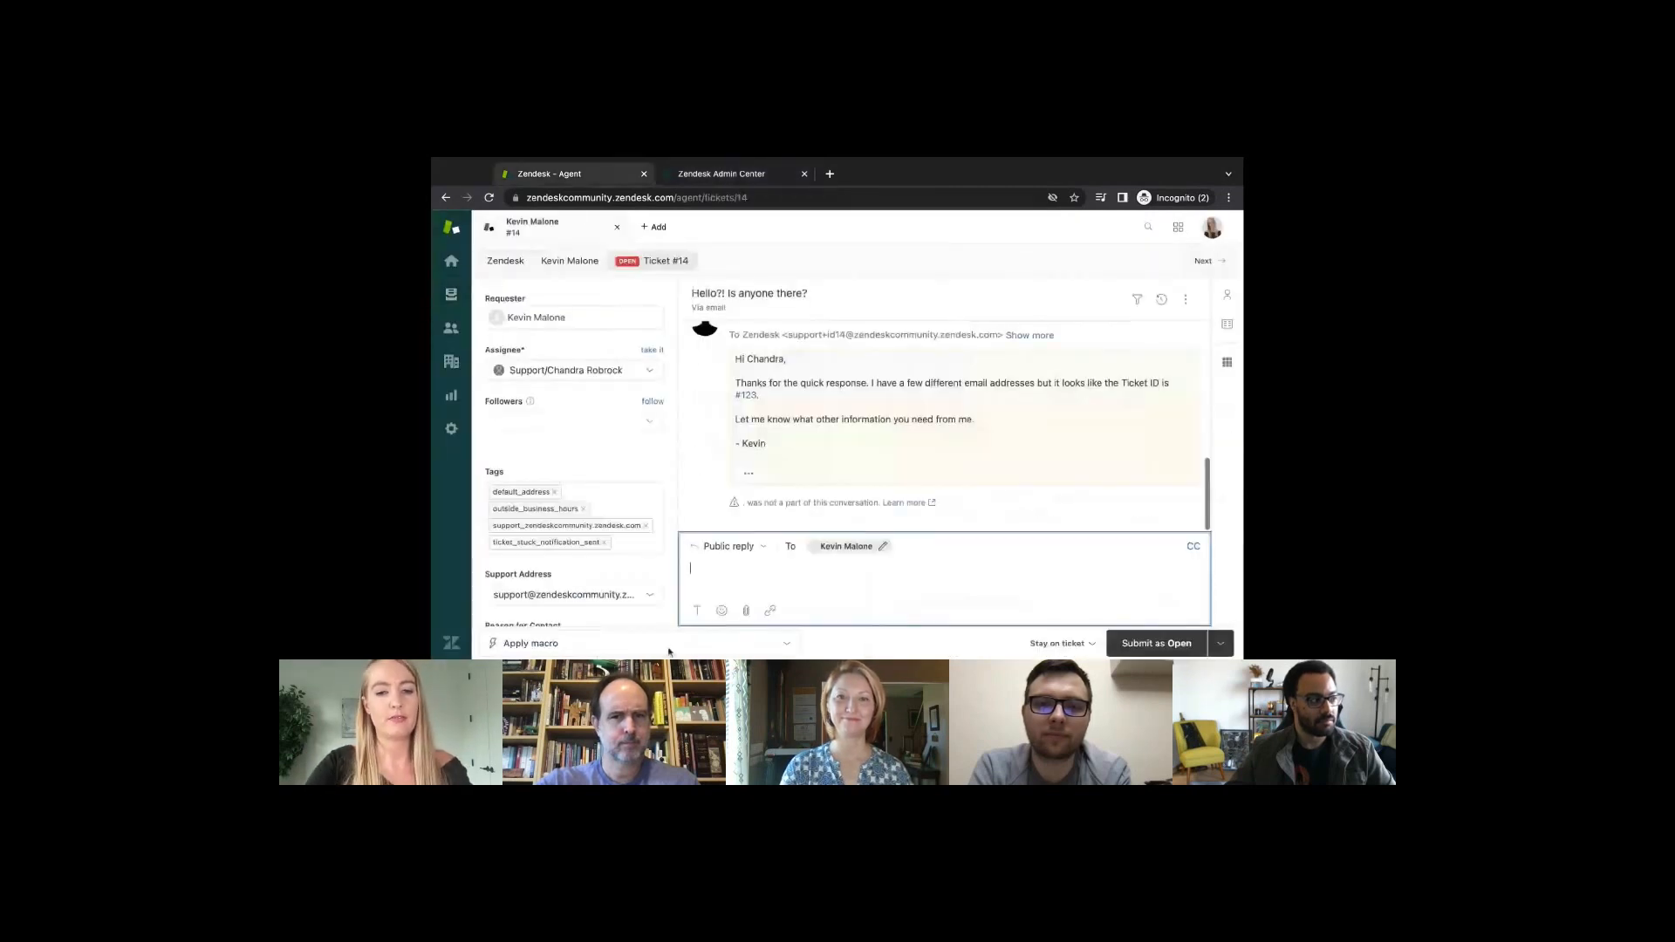
scroll(656, 602, down, 1)
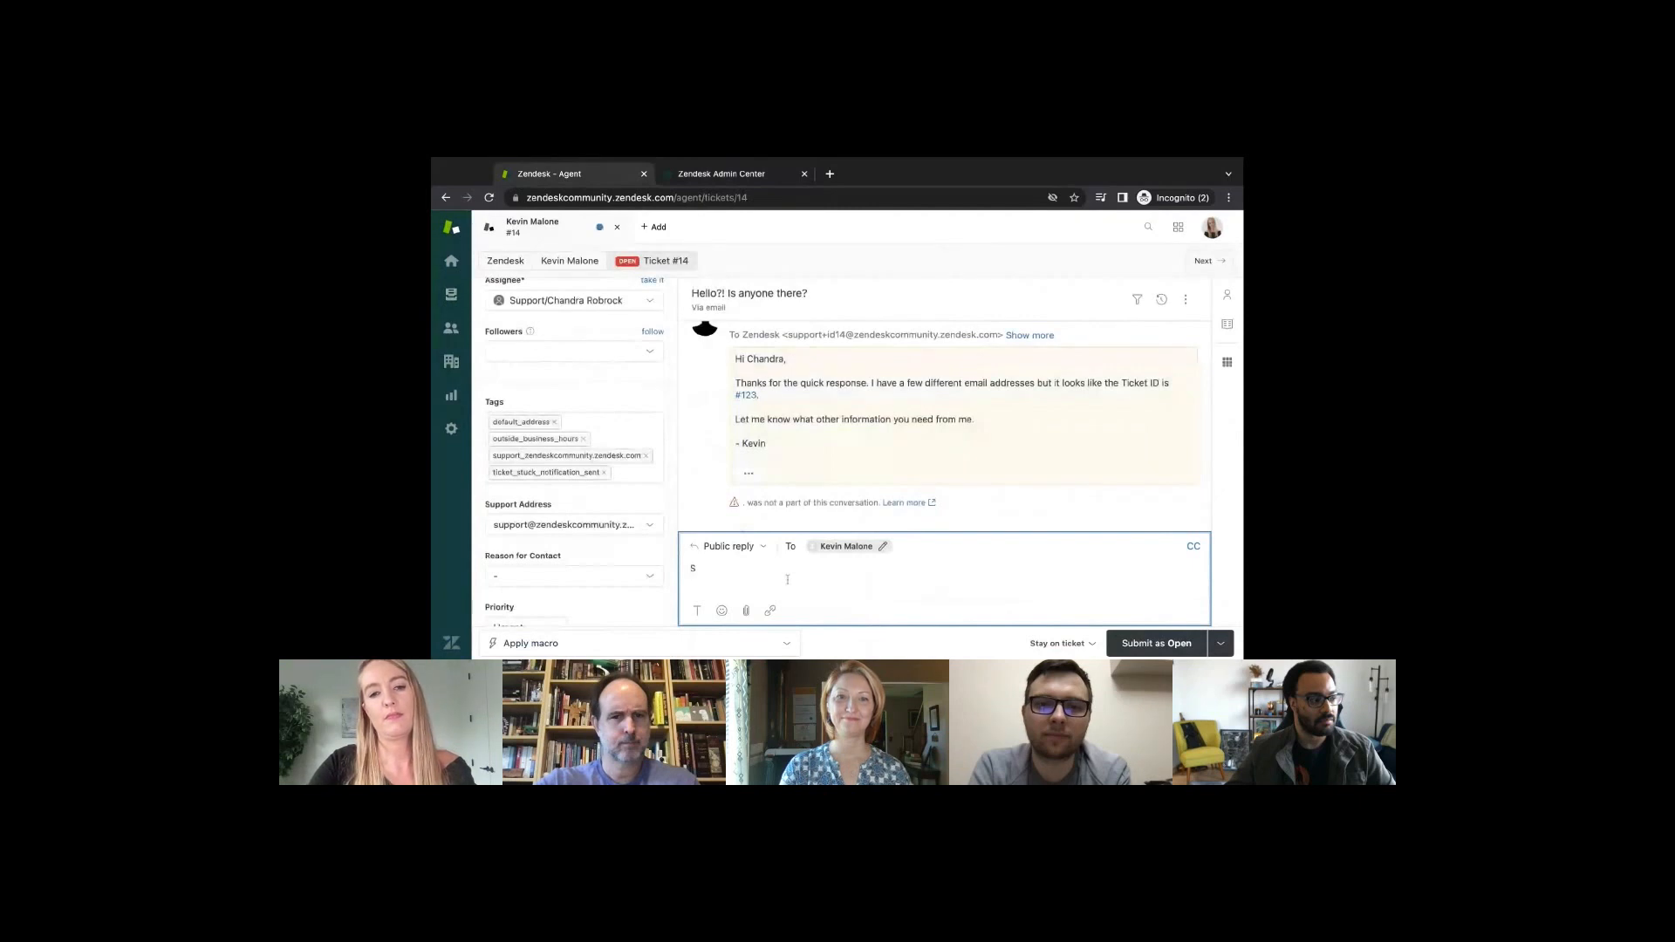
text(end test resp)
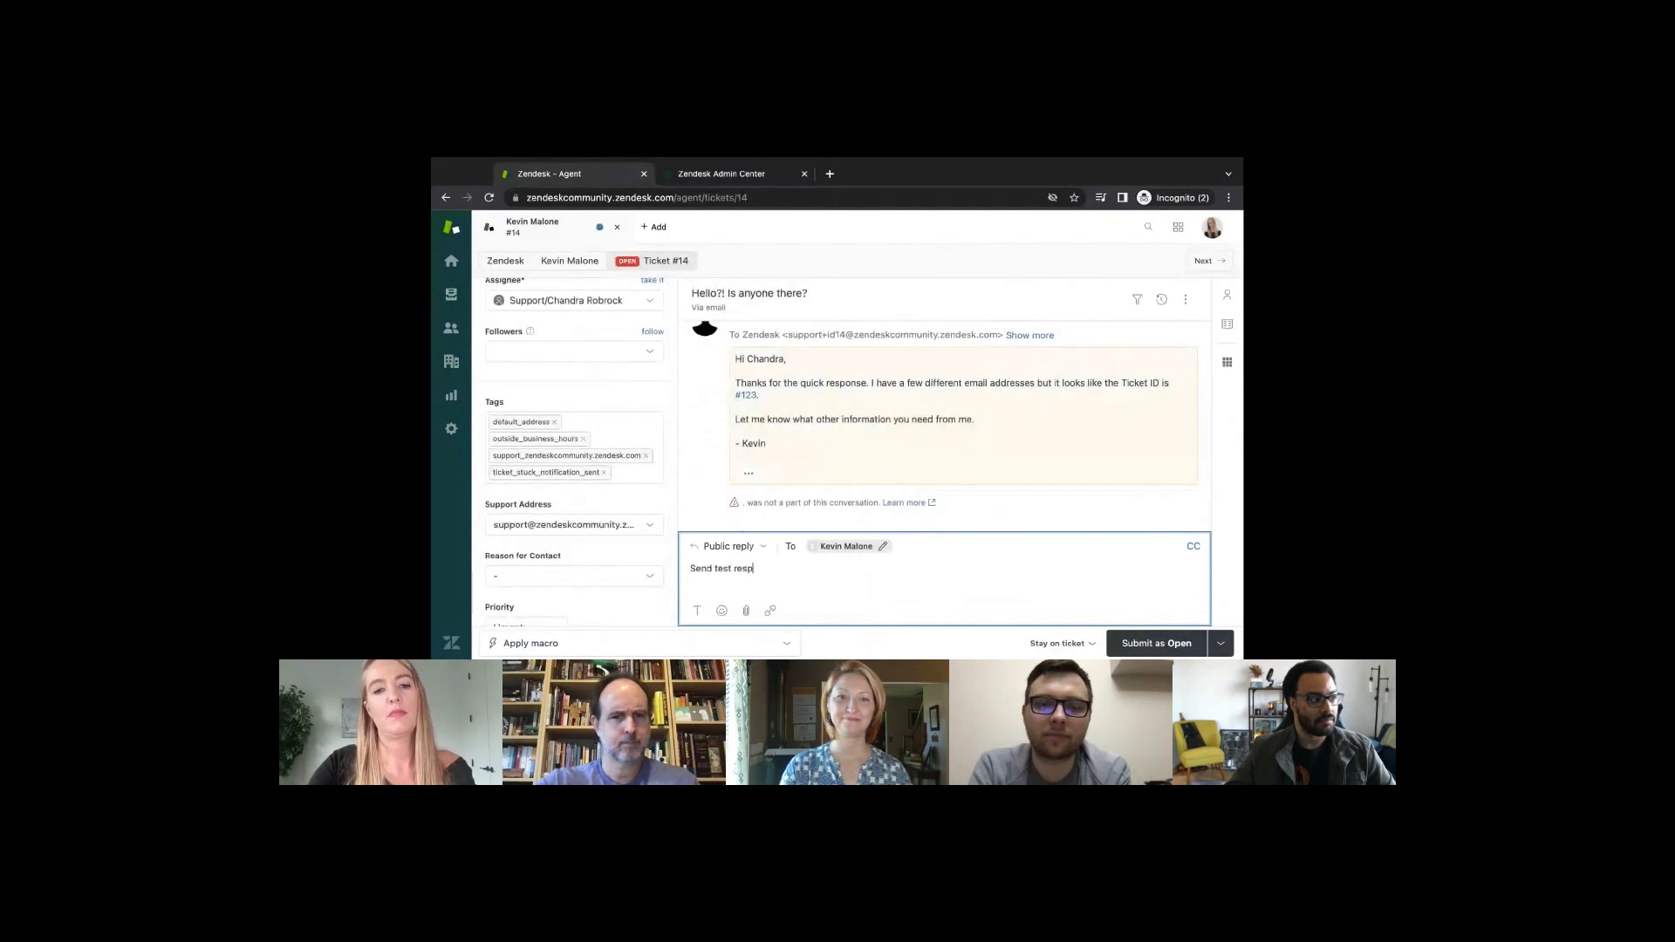
text(onse)
key(BackSpace)
text(se)
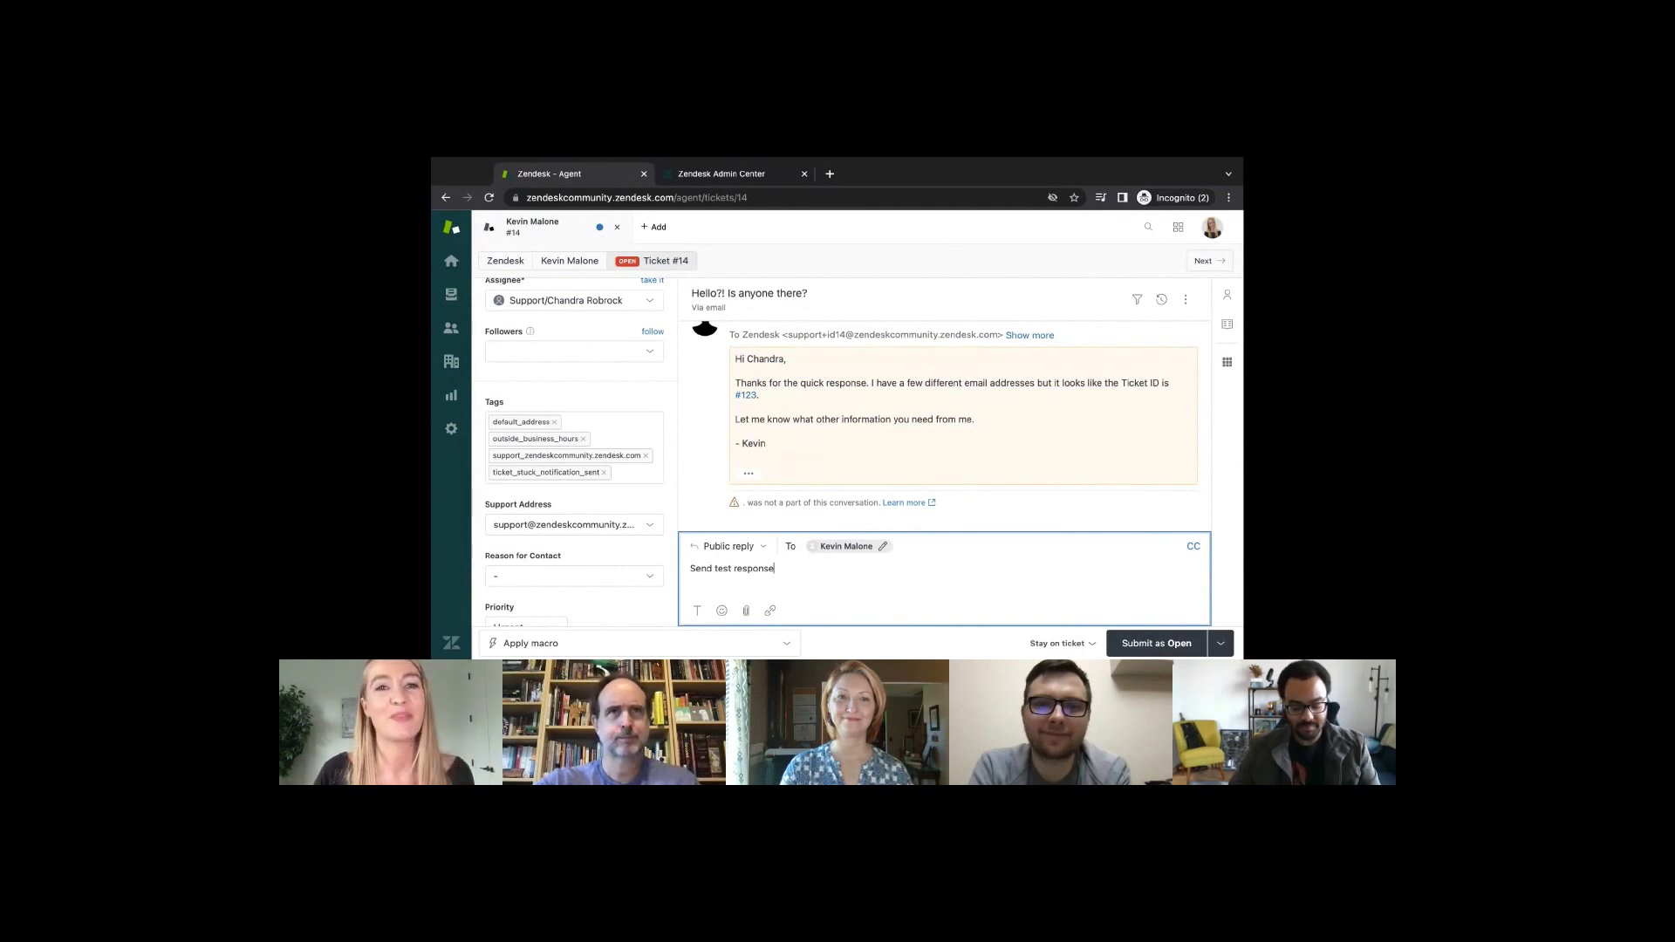
scroll(564, 347, down, 1)
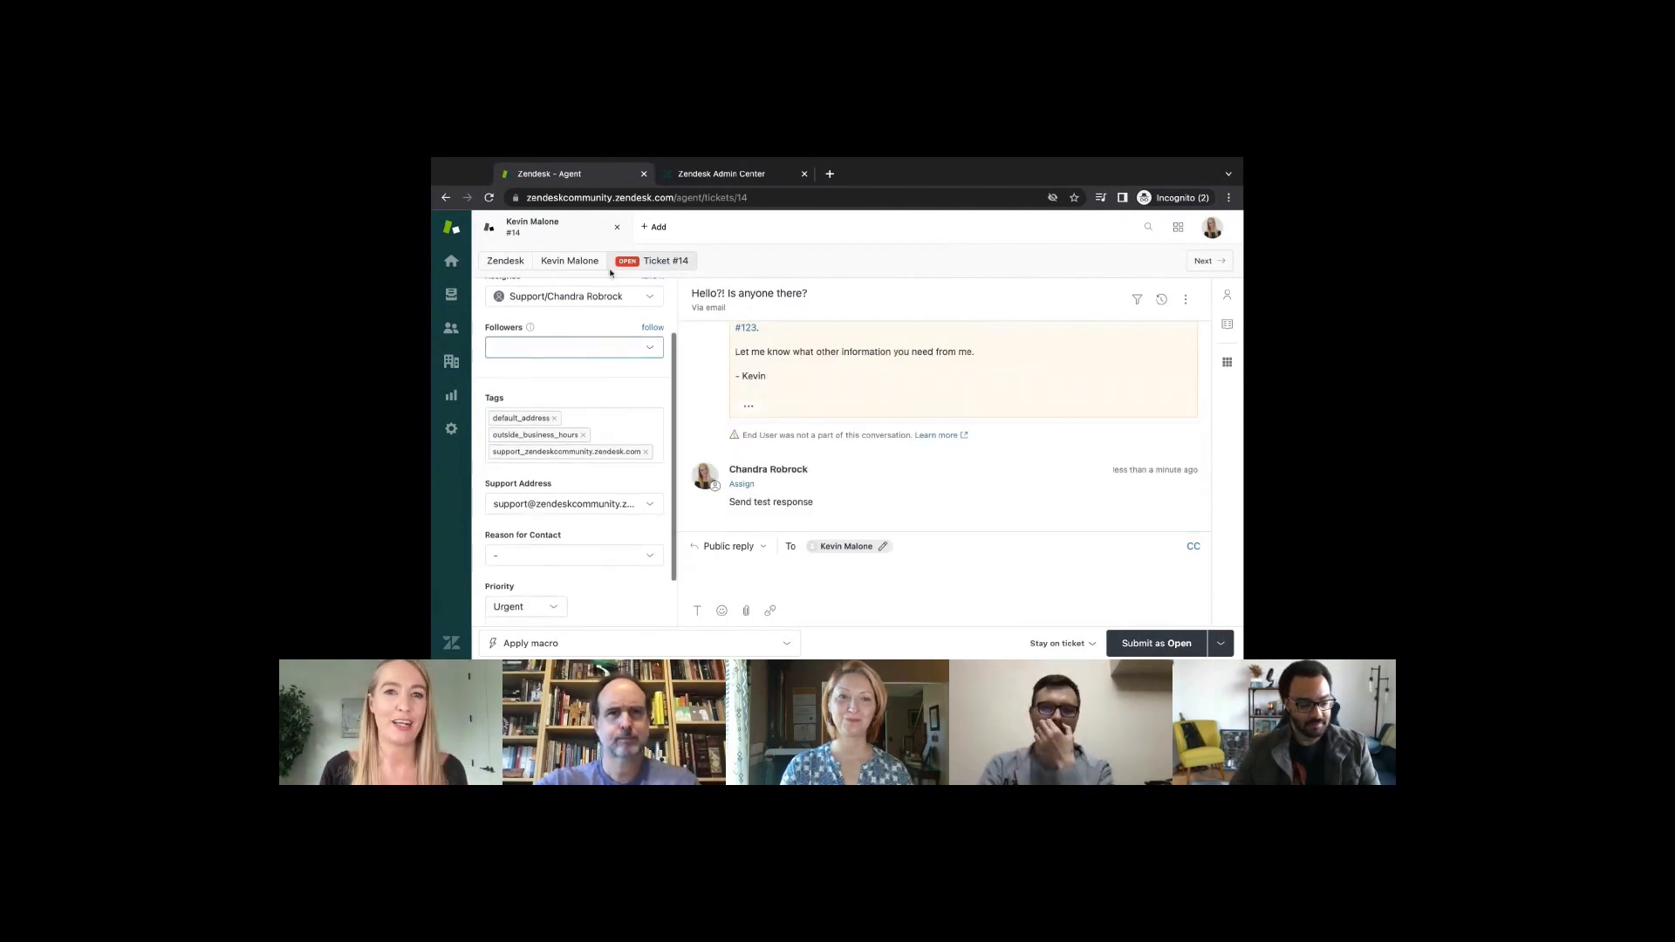